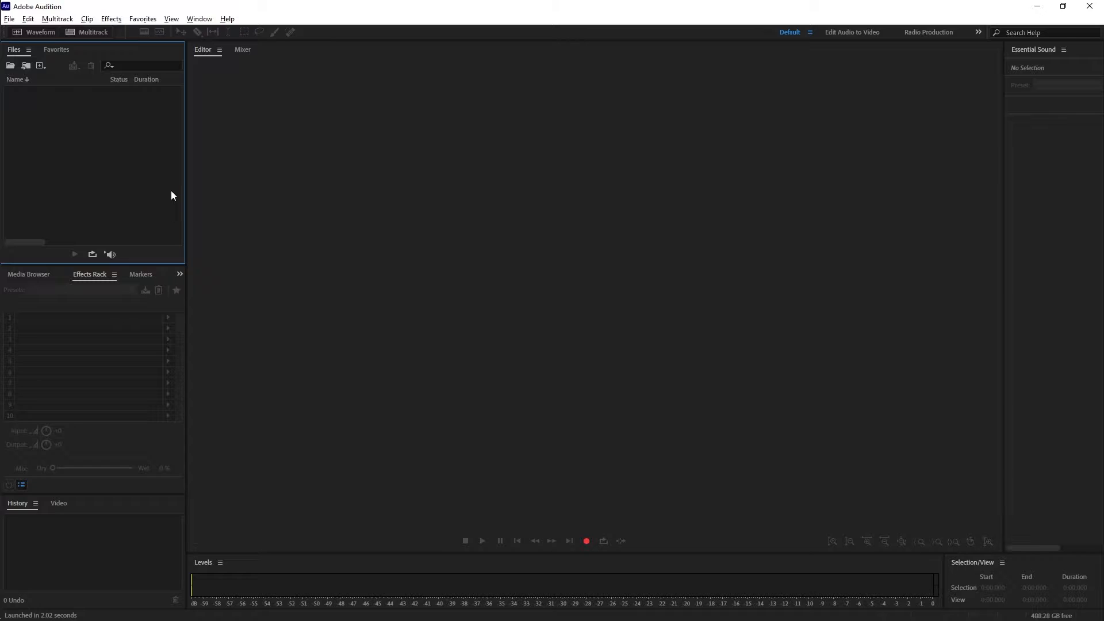
Step: Import both 0307 voice recordings, the warm-blanket music track and Goshen Intro 48000 1.wav from File Explorer into the Audition file list
key("alt+Tab")
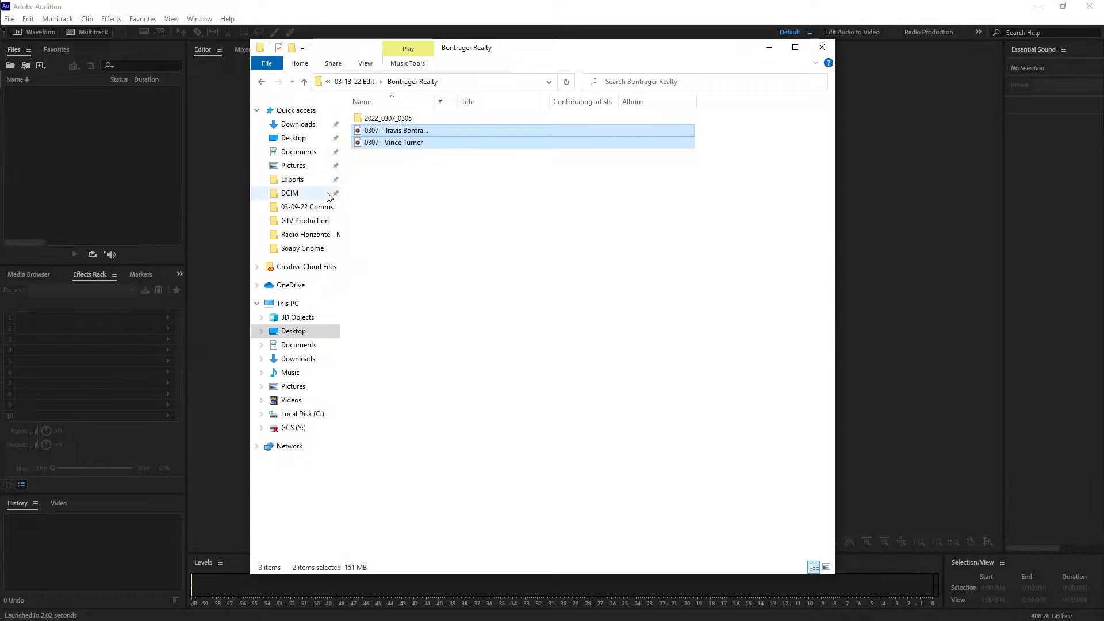
left_click_drag(373, 147, 81, 154)
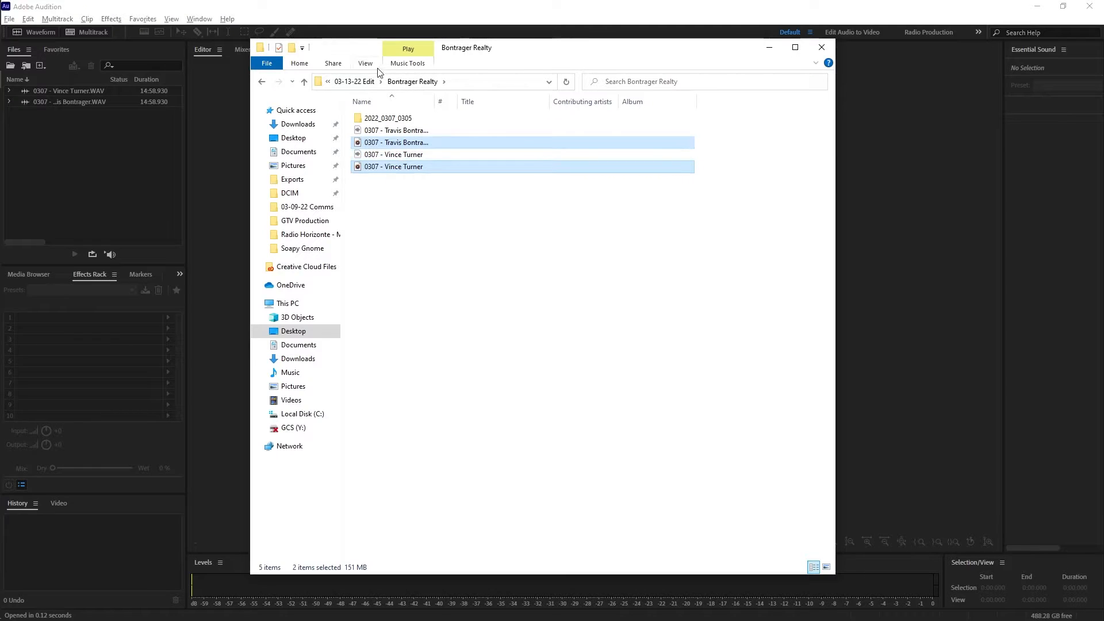
left_click(354, 81)
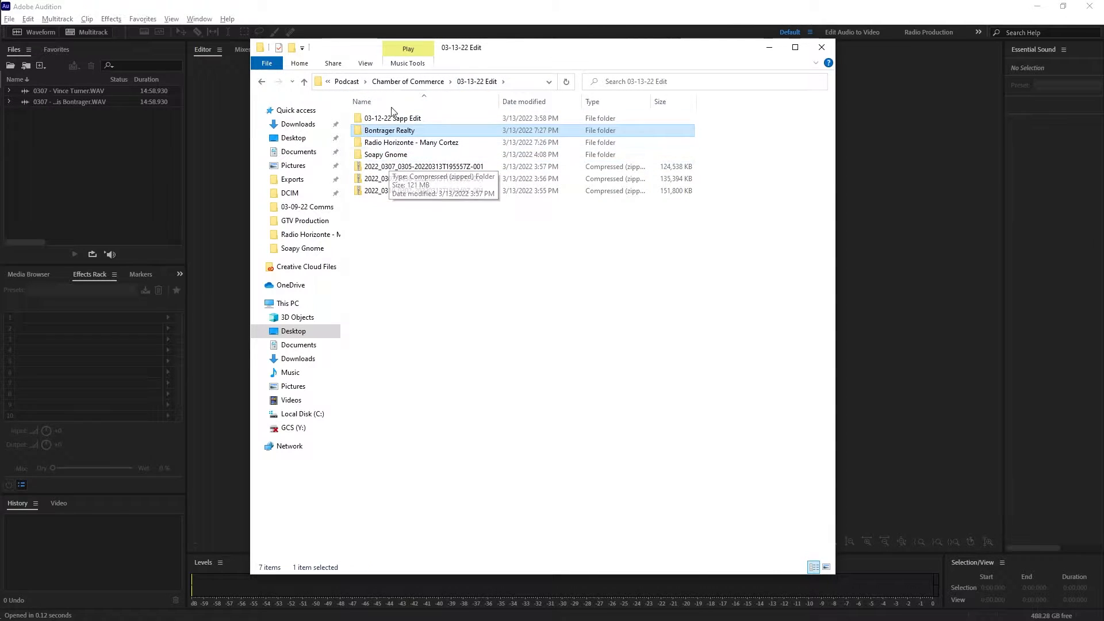
left_click(400, 81)
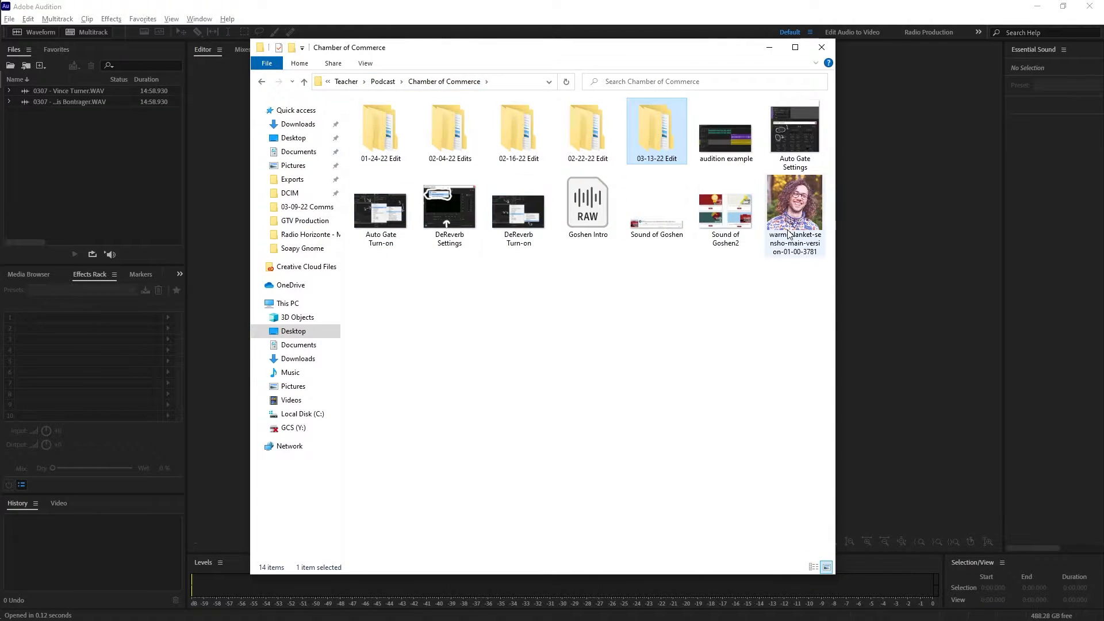
left_click_drag(809, 211, 86, 172)
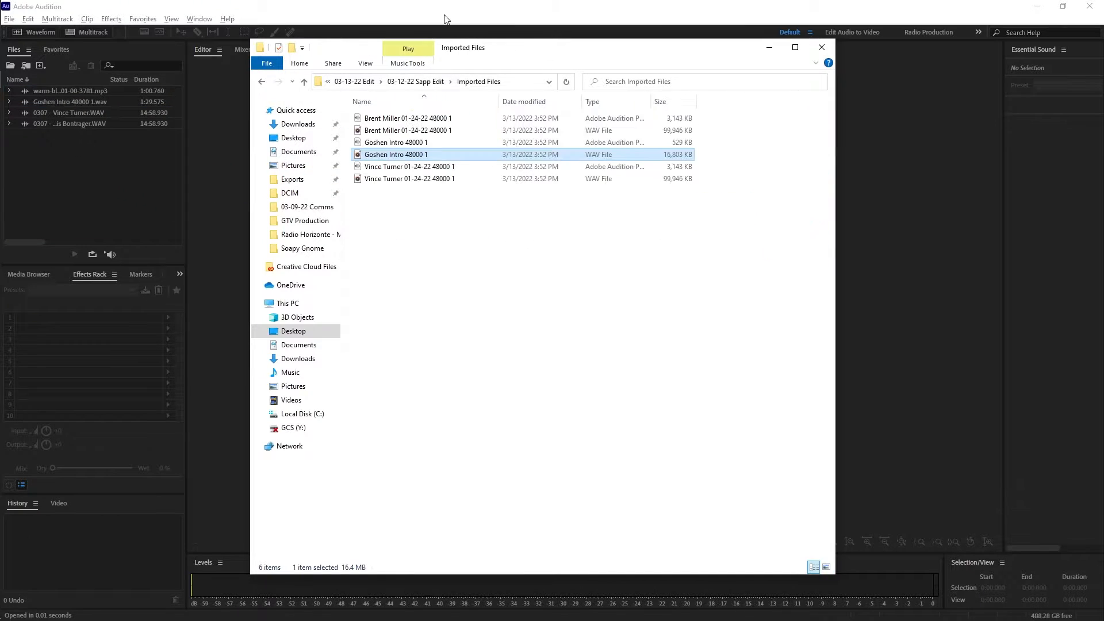
left_click(445, 19)
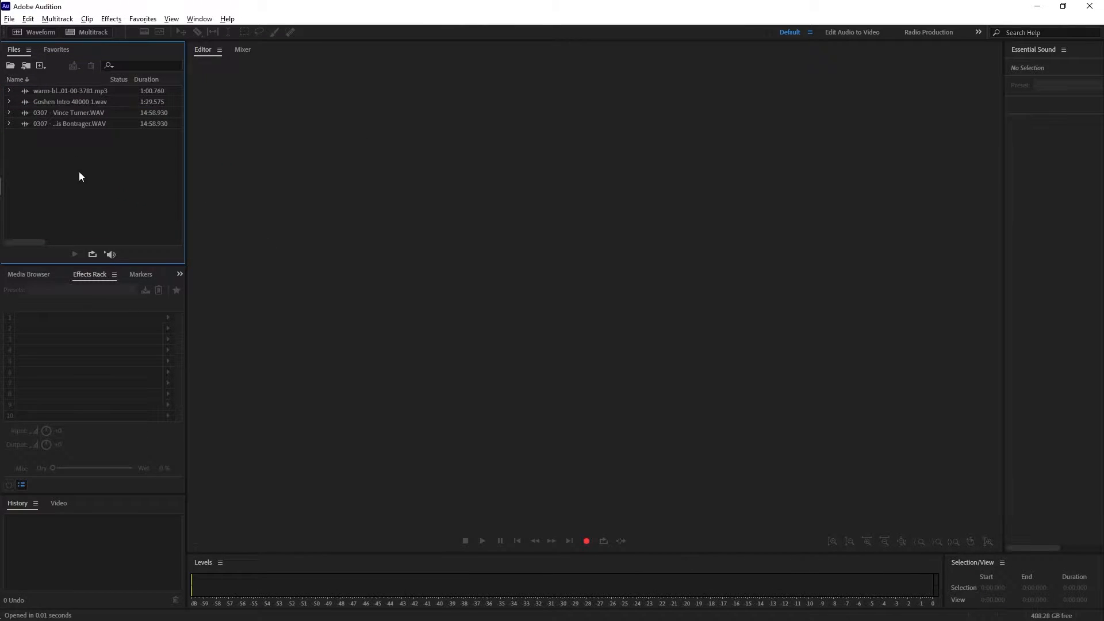
Step: Insert Goshen Intro 48000 1.wav into a new multitrack session named Podcast 3
left_click(37, 101)
right_click(36, 102)
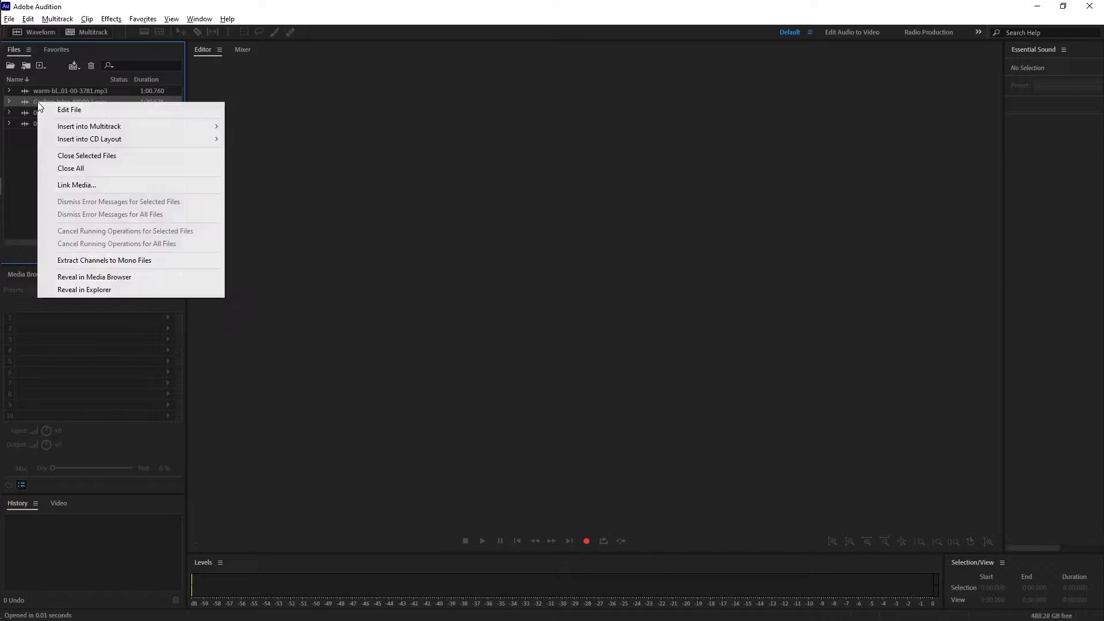
mouse_move(187, 123)
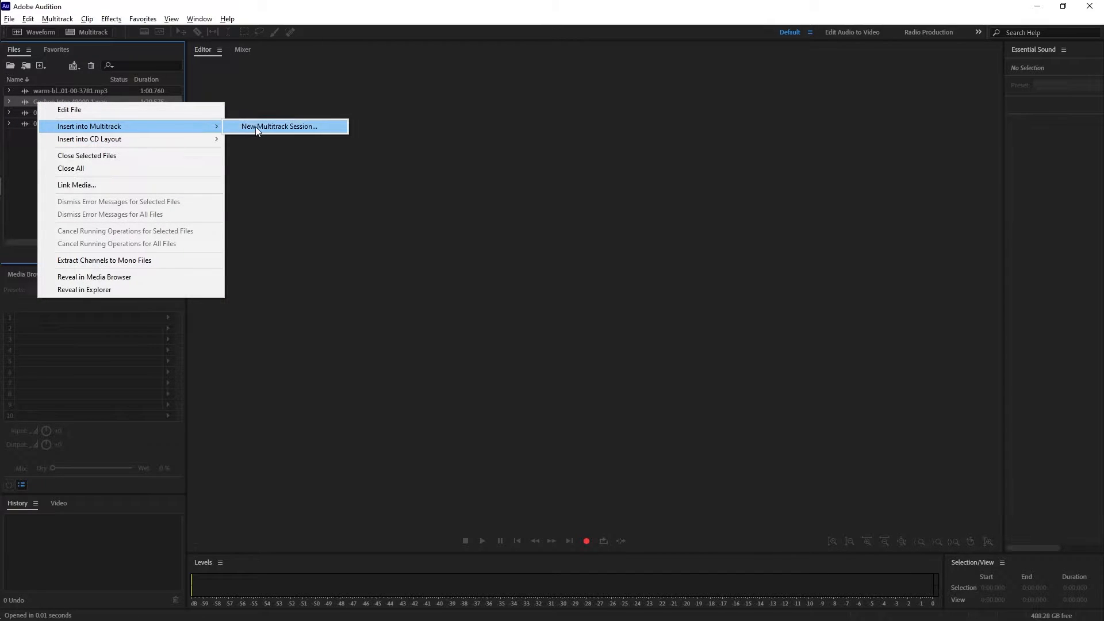
left_click(257, 127)
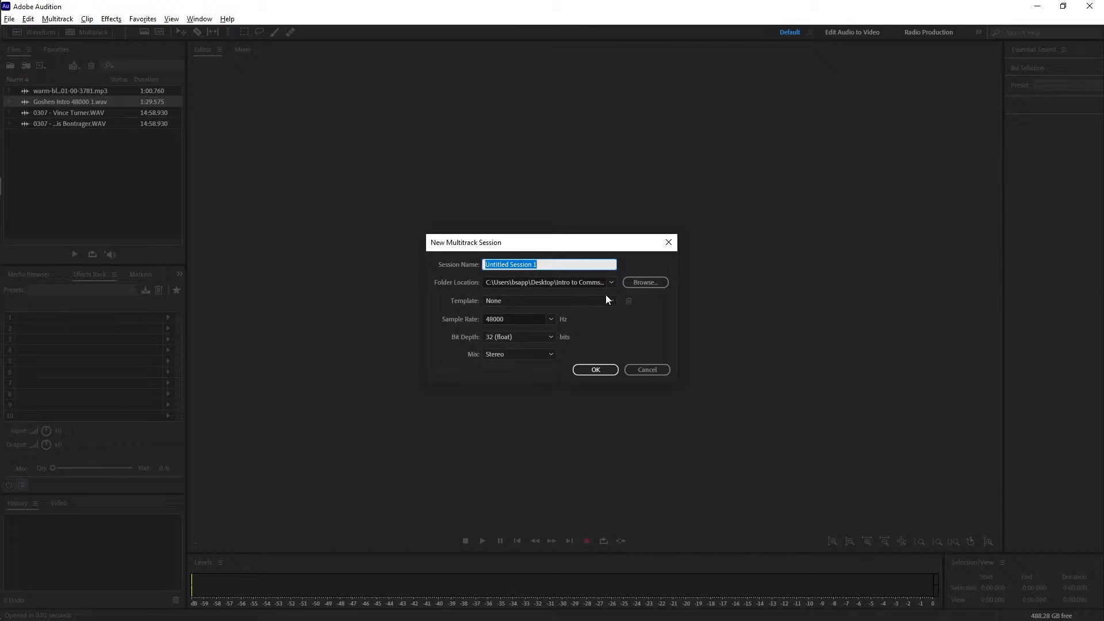
type("Podcast 3")
Step: Set the session location to a new folder named Podcast 3 inside Intro to Comms and create the session
left_click(643, 285)
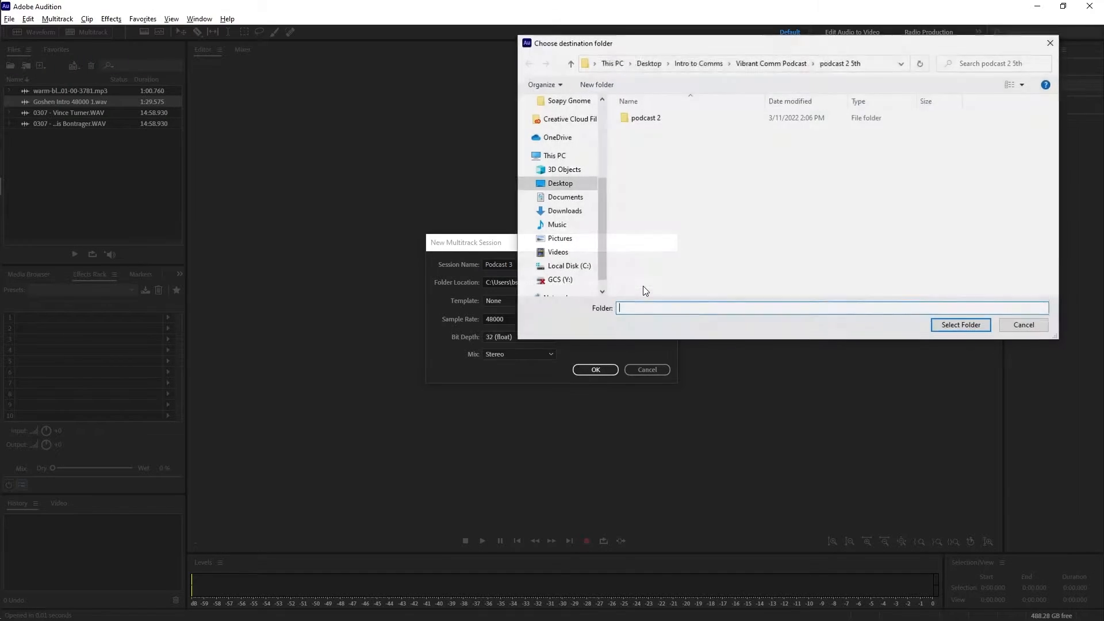
left_click(597, 84)
left_click(737, 63)
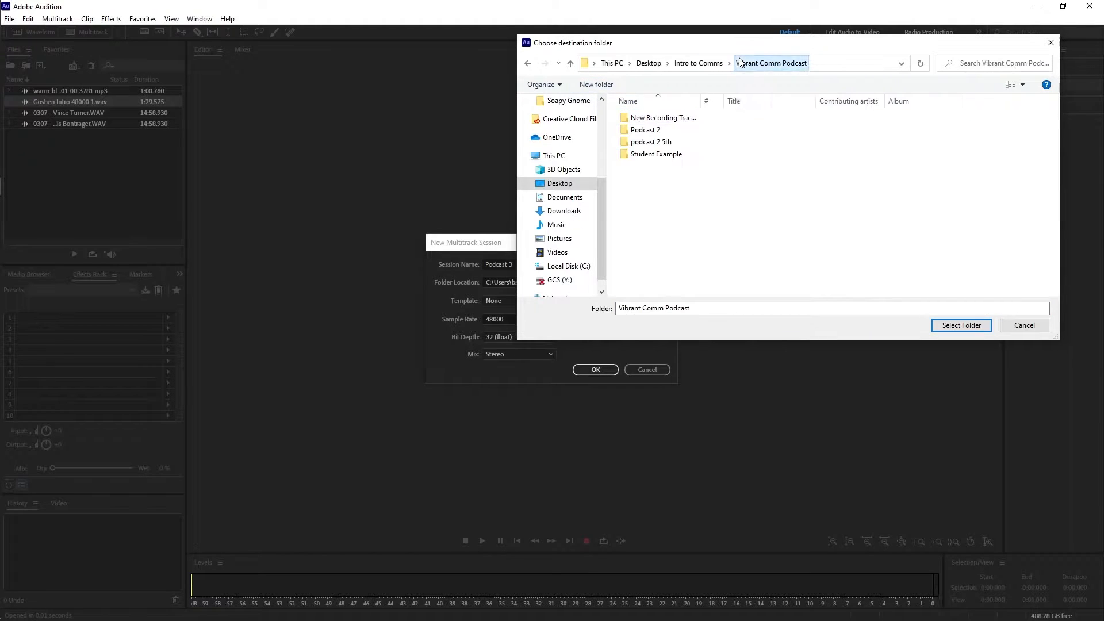
left_click(699, 63)
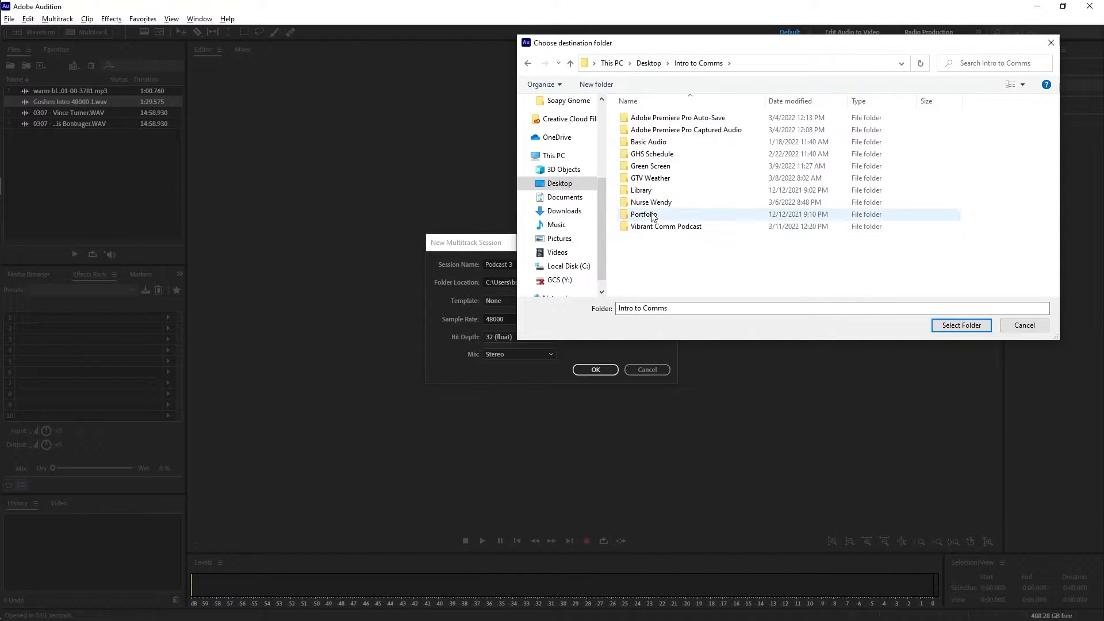
left_click(602, 84)
type("Podcast 3")
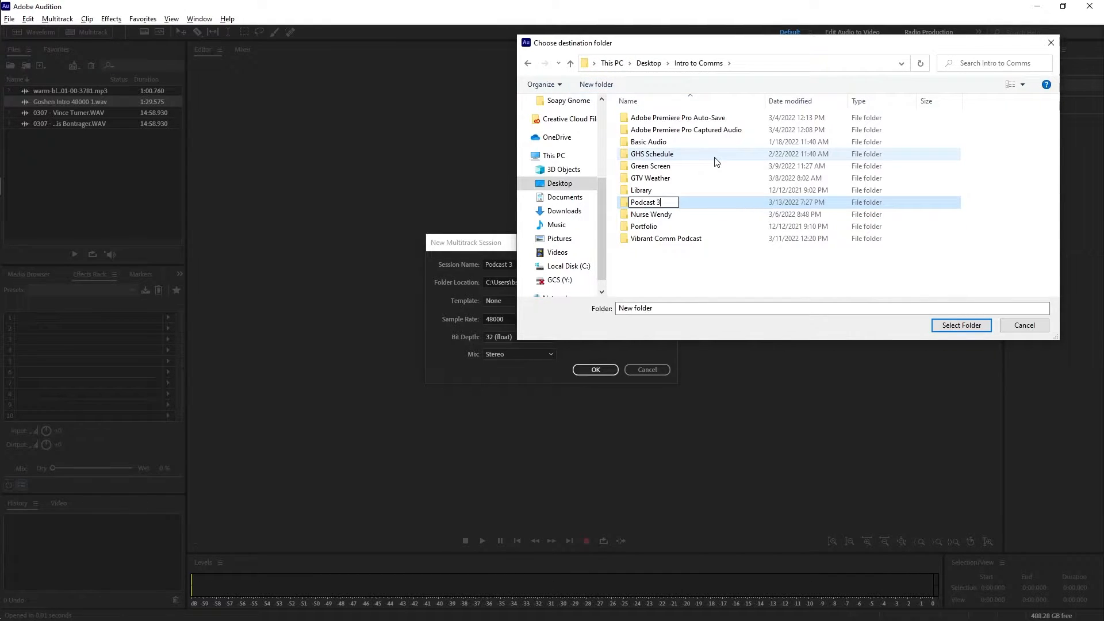
left_click(962, 325)
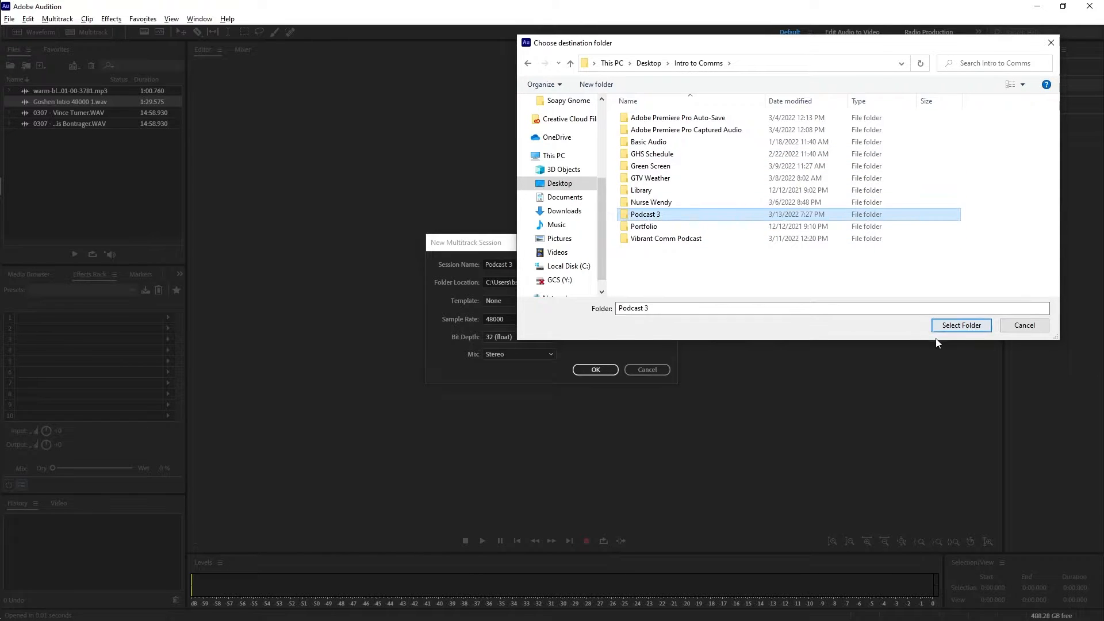
left_click(959, 324)
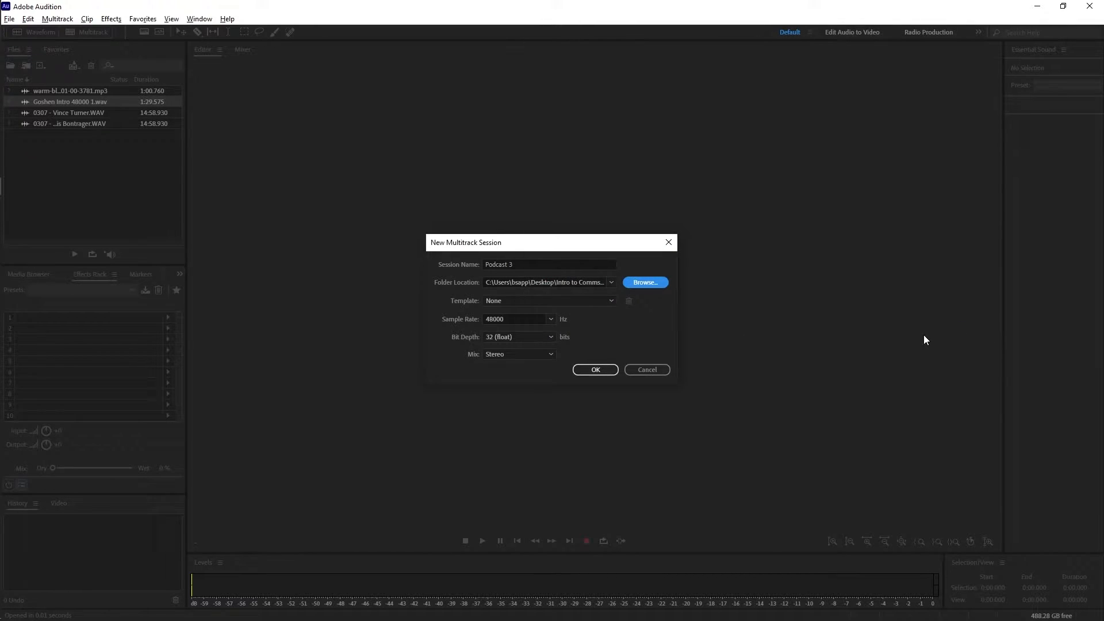
left_click(596, 370)
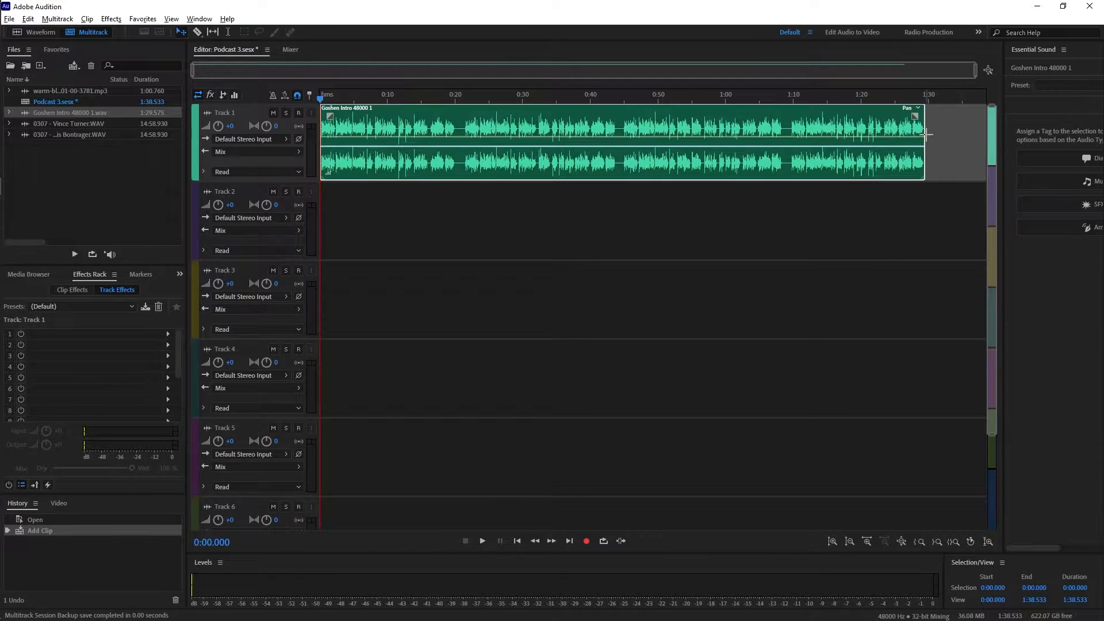
Step: Trim the Goshen Intro clip to the part from about 0:45 to 1:10 and move it to the start of Track 1
left_click_drag(923, 132, 793, 132)
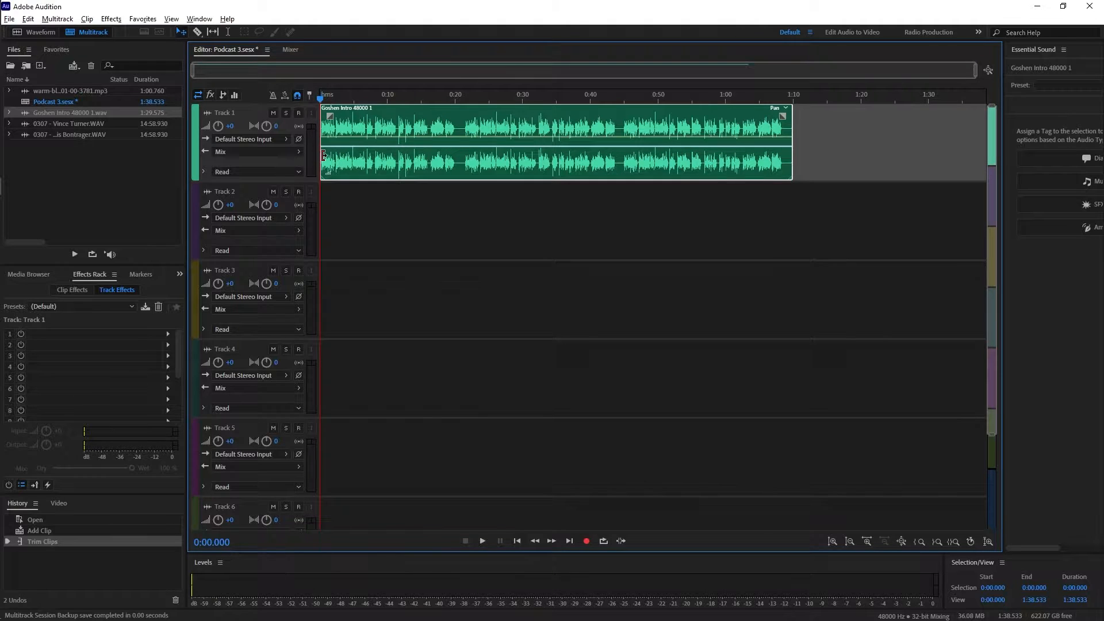
left_click_drag(324, 155, 626, 179)
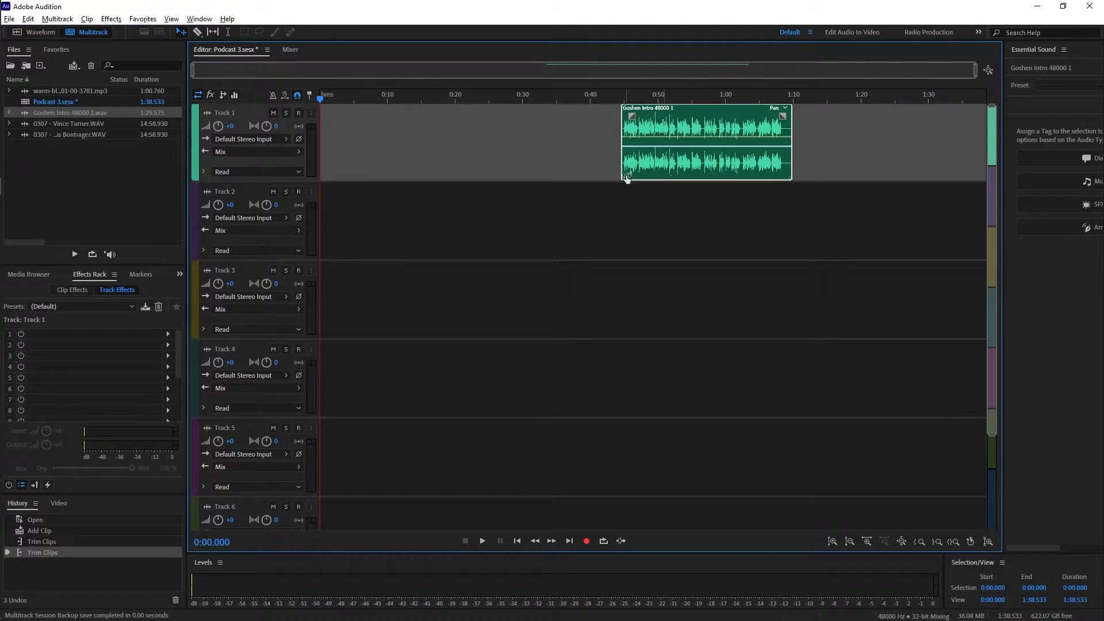
left_click_drag(724, 107, 388, 134)
Step: Place the two 0307 voice recordings on Tracks 2 and 3 at about 0:24 and the warm-blanket music at the start of Track 4
left_click_drag(24, 125, 481, 201)
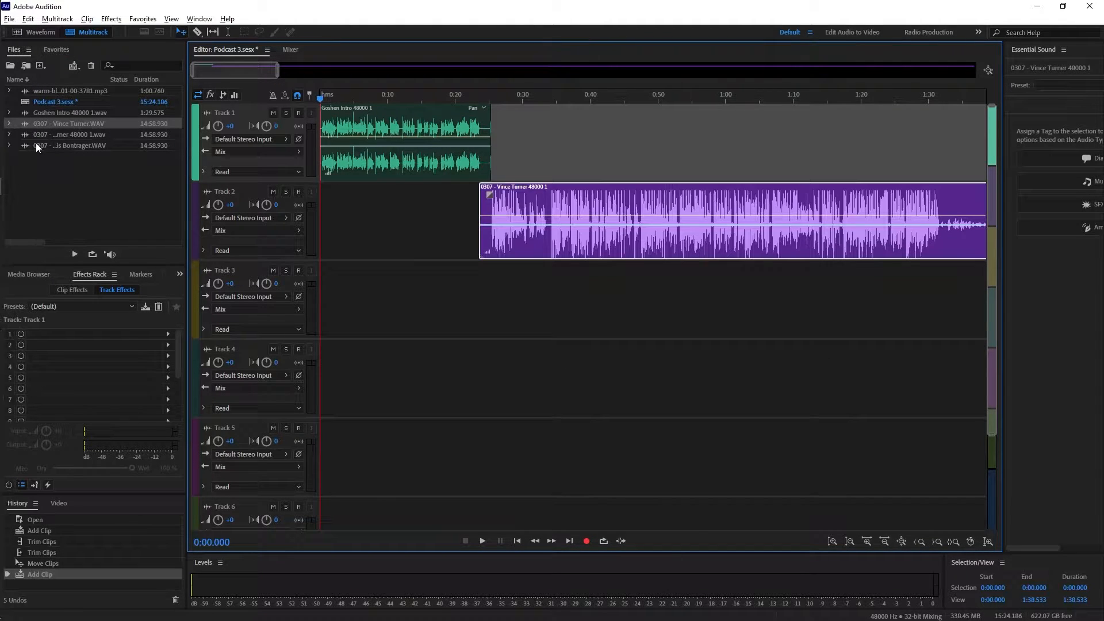
left_click_drag(36, 145, 481, 274)
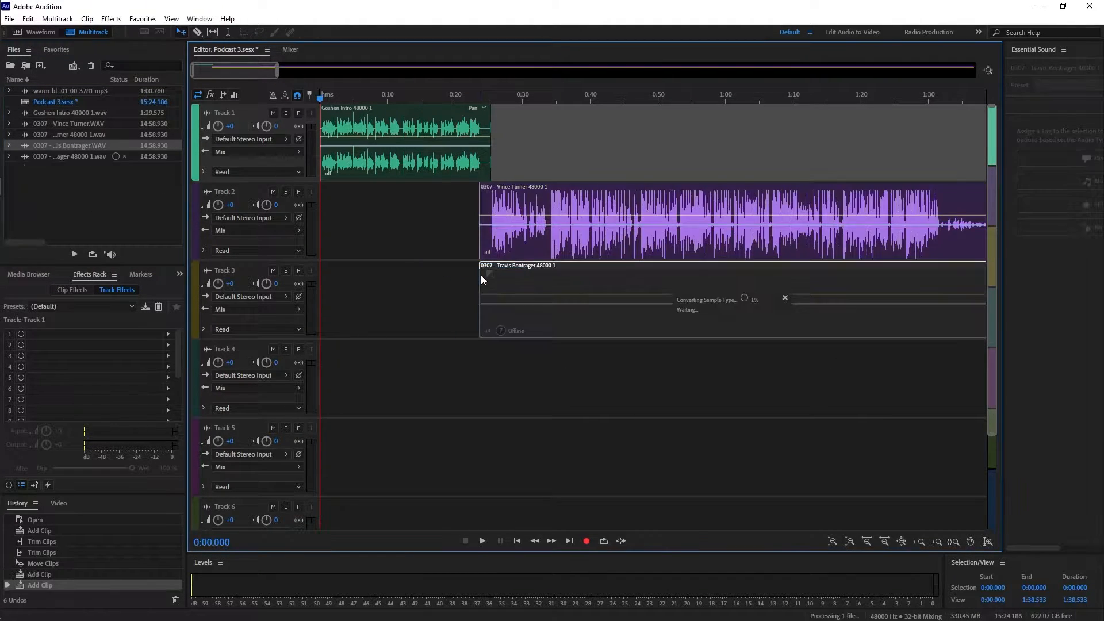
left_click(34, 91)
left_click_drag(33, 90, 320, 380)
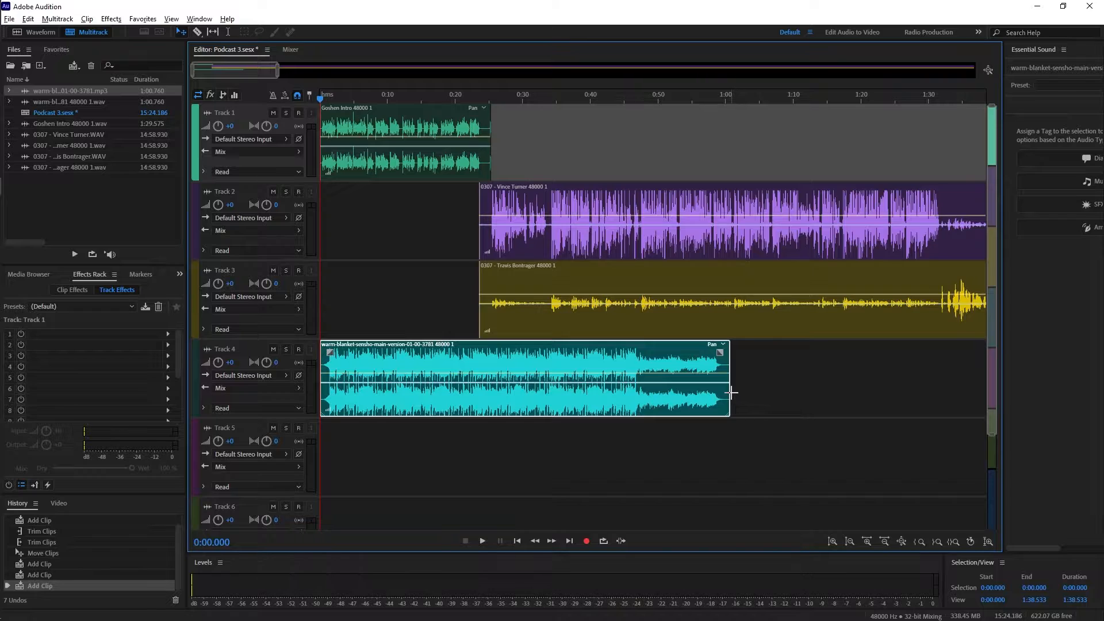
Step: Trim the music clip to end at about 0:47 with lowered volume and a fade-out from about 0:34, and play the opening
mouse_move(728, 393)
left_mouse_down()
mouse_move(636, 388)
mouse_move(575, 362)
mouse_move(517, 382)
mouse_move(521, 402)
left_mouse_up()
left_click(332, 99)
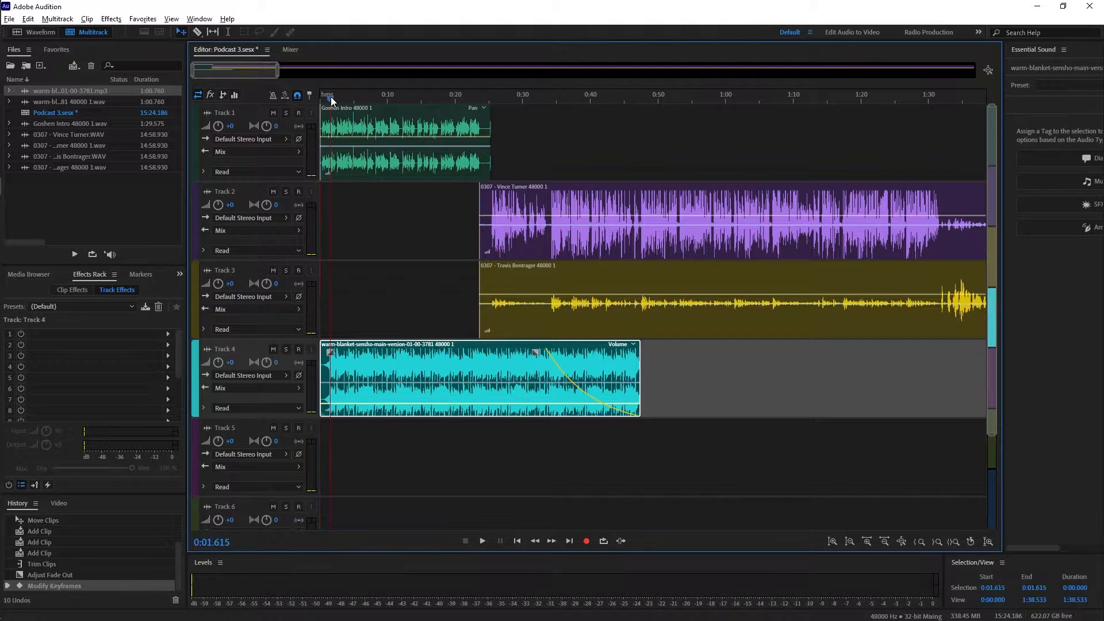
left_click_drag(330, 101, 312, 99)
key("space")
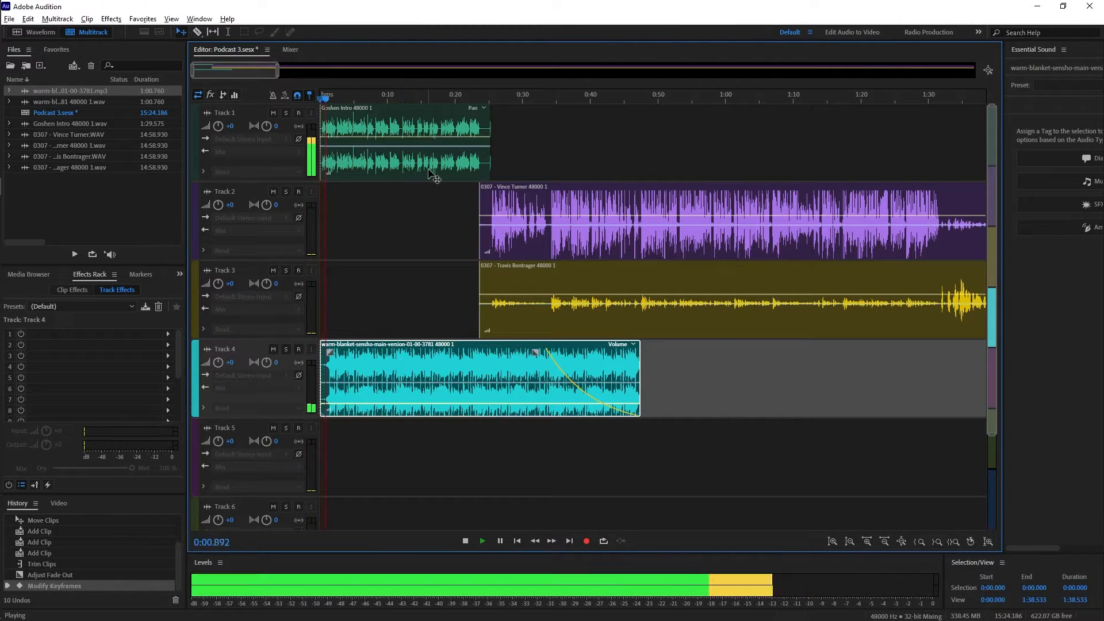
key("space")
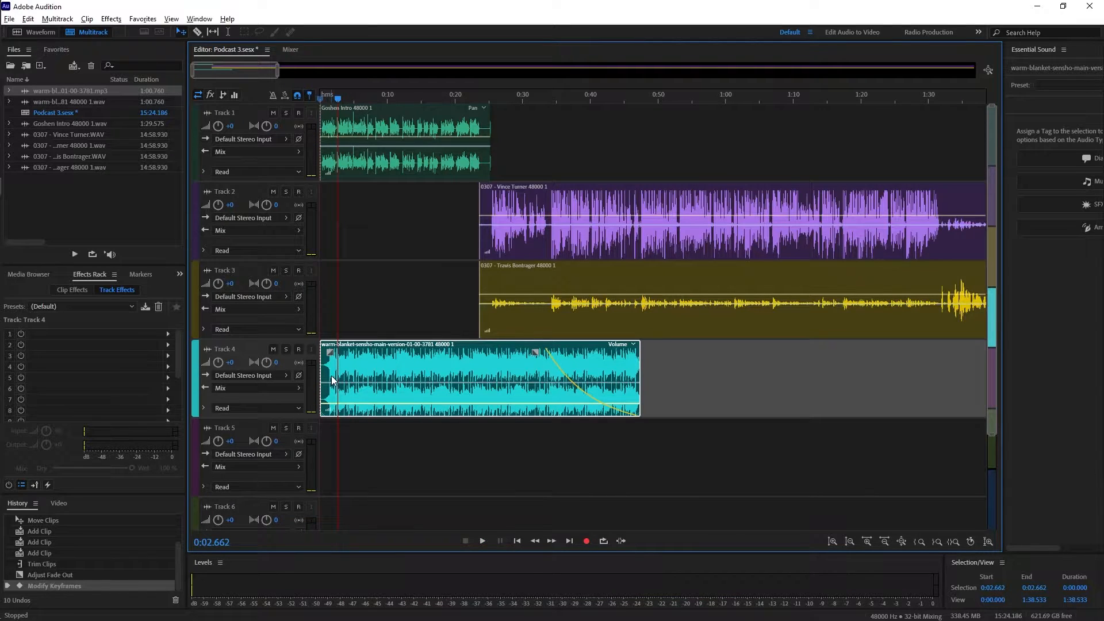
Step: Trim about 0.8 s off the beginning of the music clip, move it back to the session start and play the opening
scroll(331, 380, "up", 8)
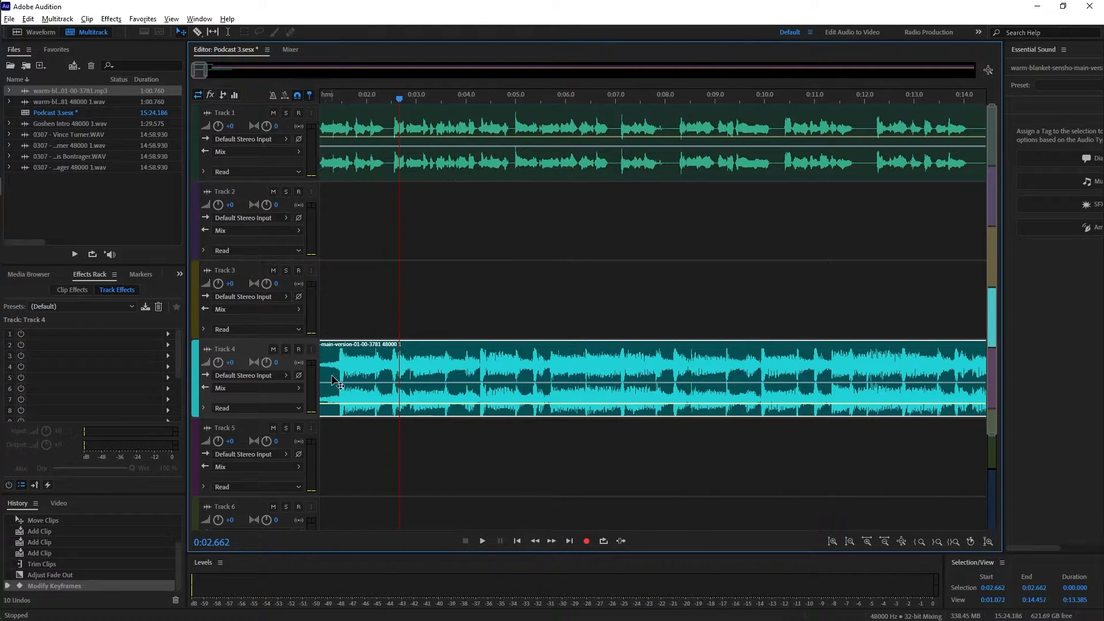
scroll(327, 373, "left", 3)
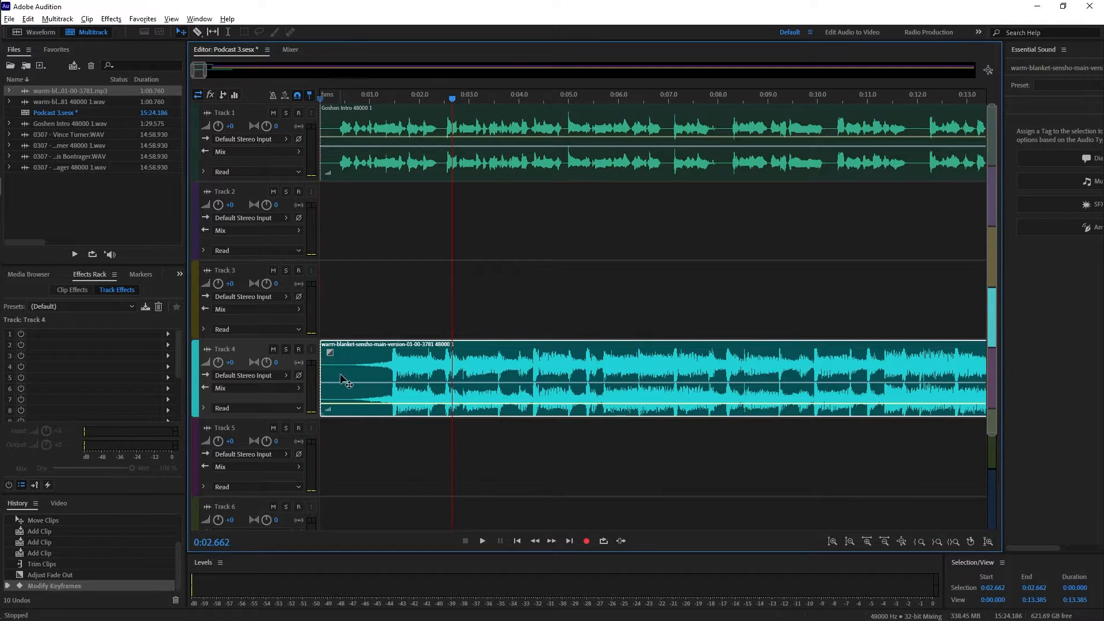
left_click_drag(320, 377, 361, 378)
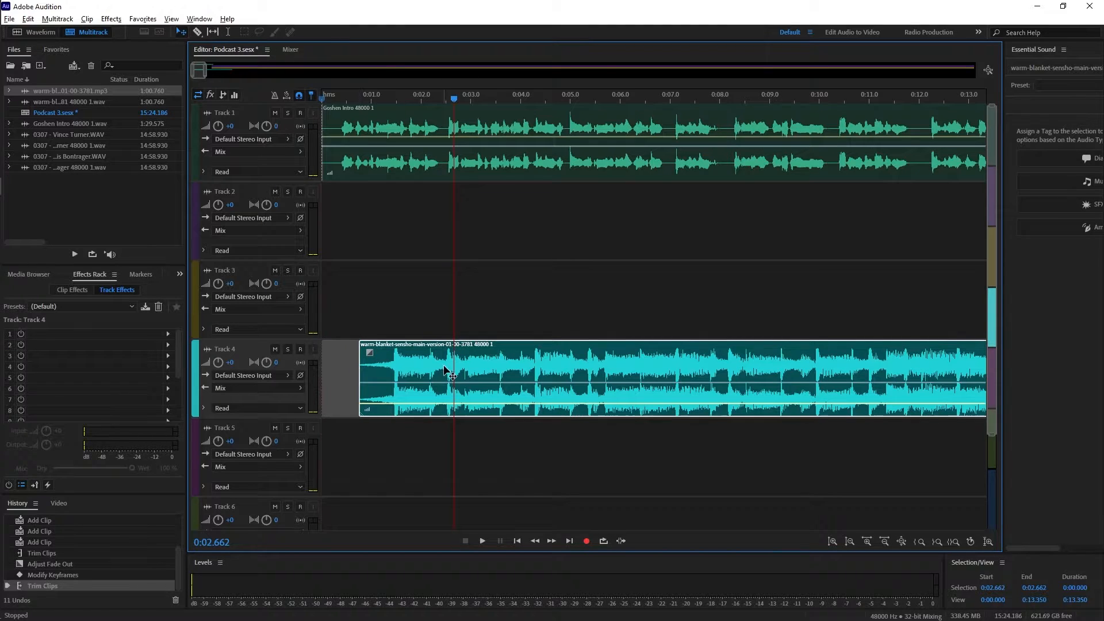
left_click_drag(447, 373, 410, 372)
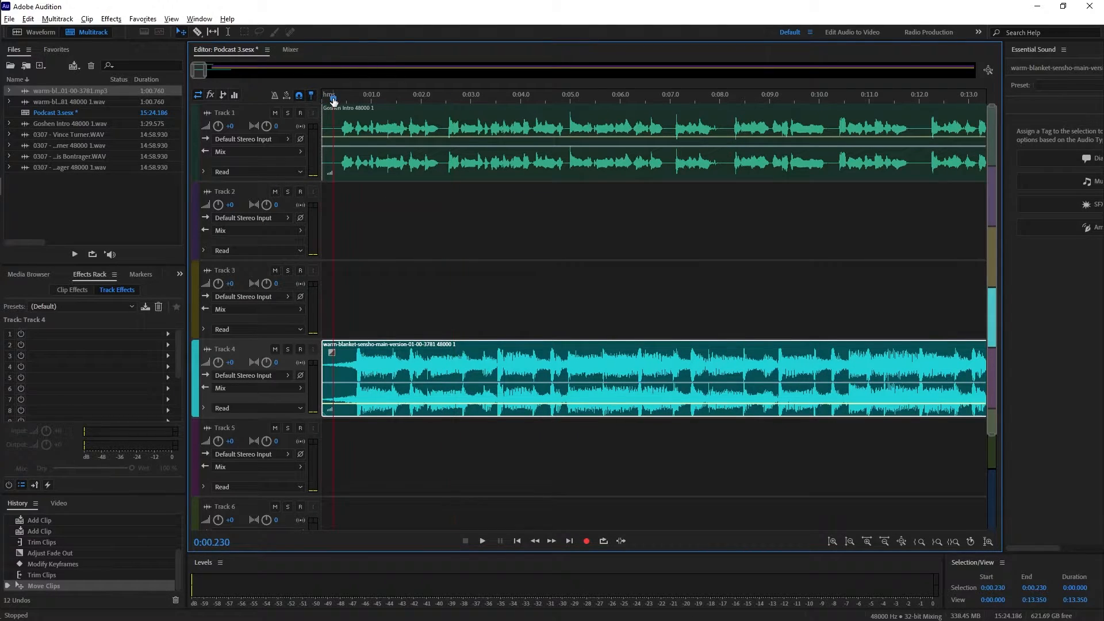
key("space")
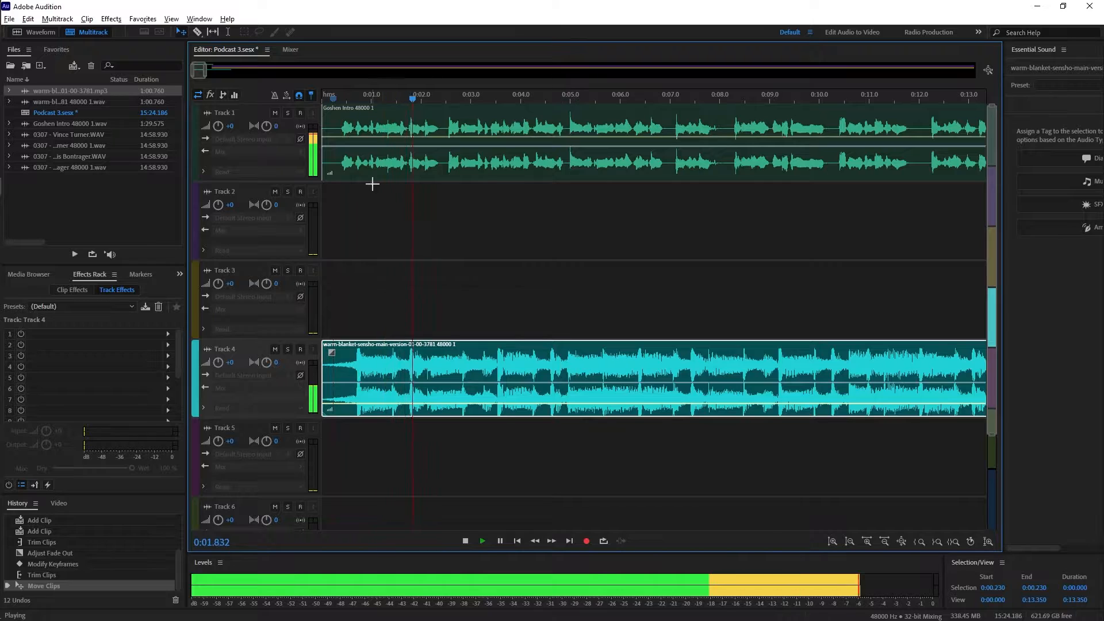
Step: Trim the end of the Goshen Intro clip to about 0:24 and listen to the transition into the voice recordings from about 0:22
left_click_drag(207, 70, 234, 72)
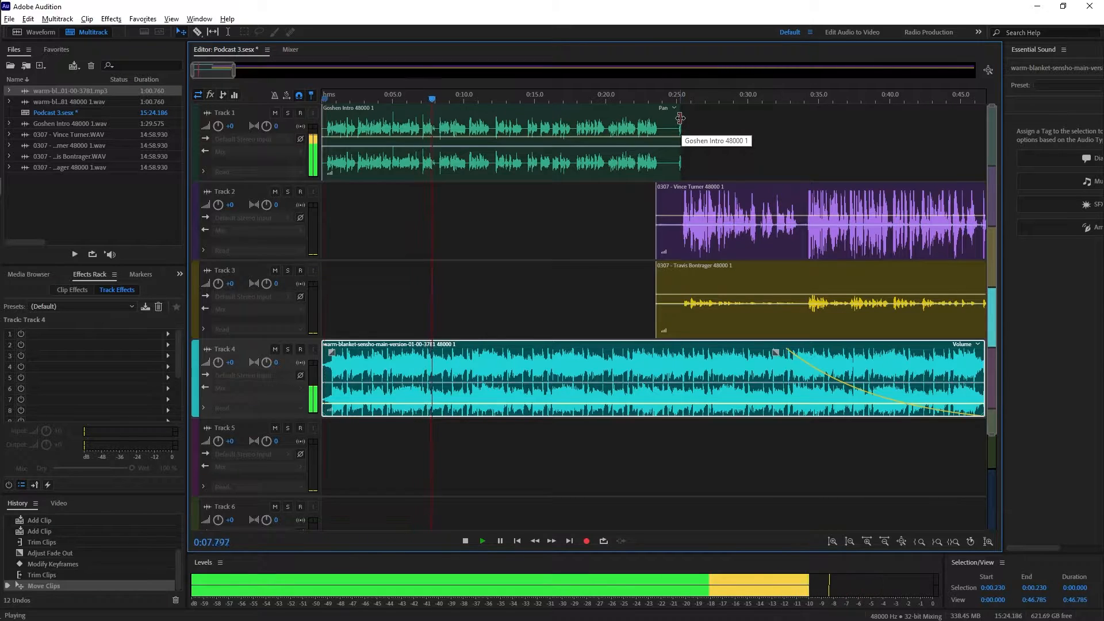
left_click_drag(681, 118, 666, 118)
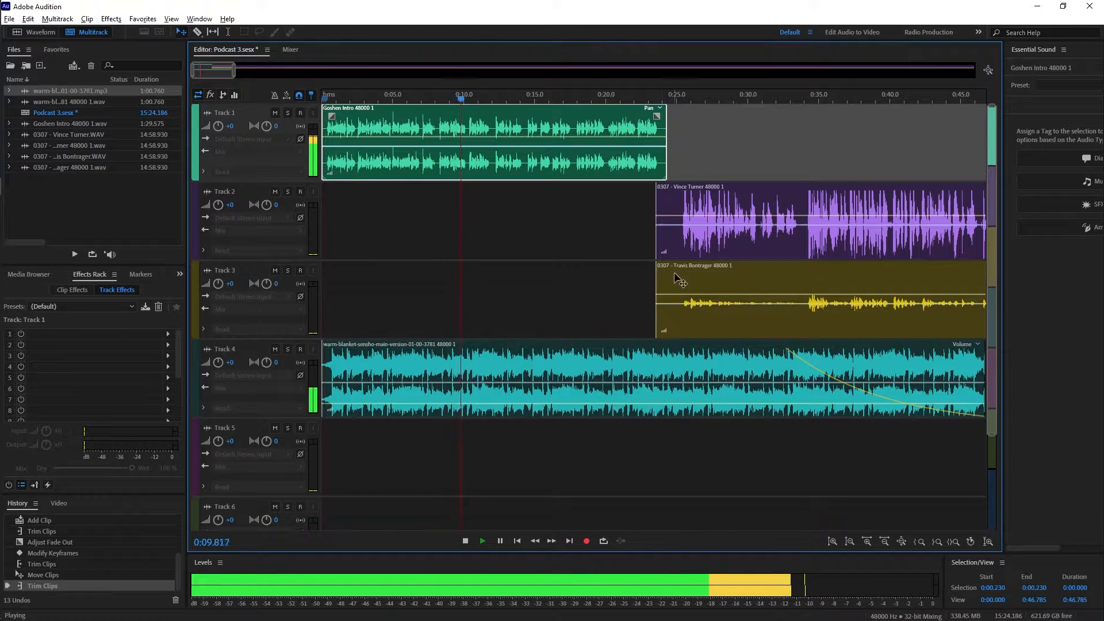
left_click(636, 94)
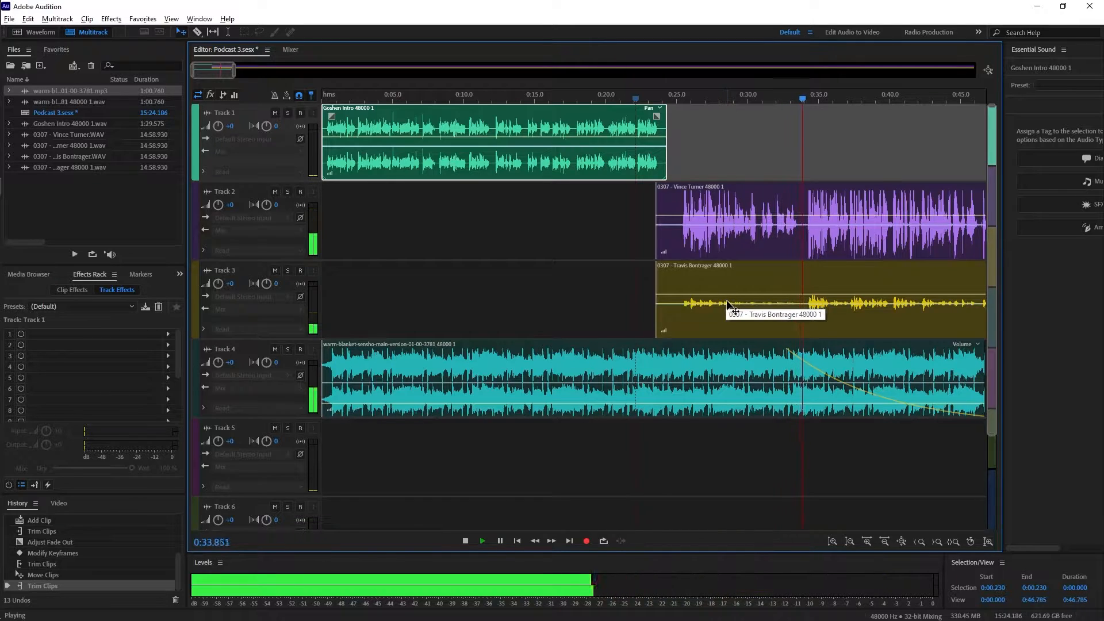
key("space")
Step: Trim the start of both voice clips to 0:34, move them together to about 0:24 and play the transition from about 0:22
left_click_drag(771, 143, 788, 271)
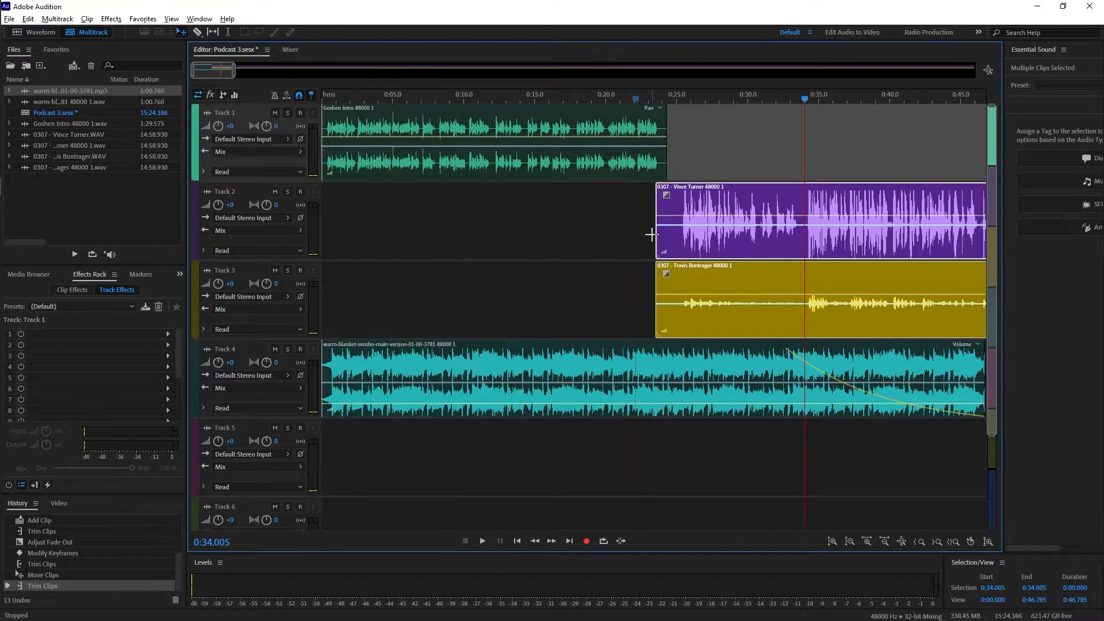
left_click_drag(657, 238, 804, 245)
left_click_drag(873, 197, 727, 218)
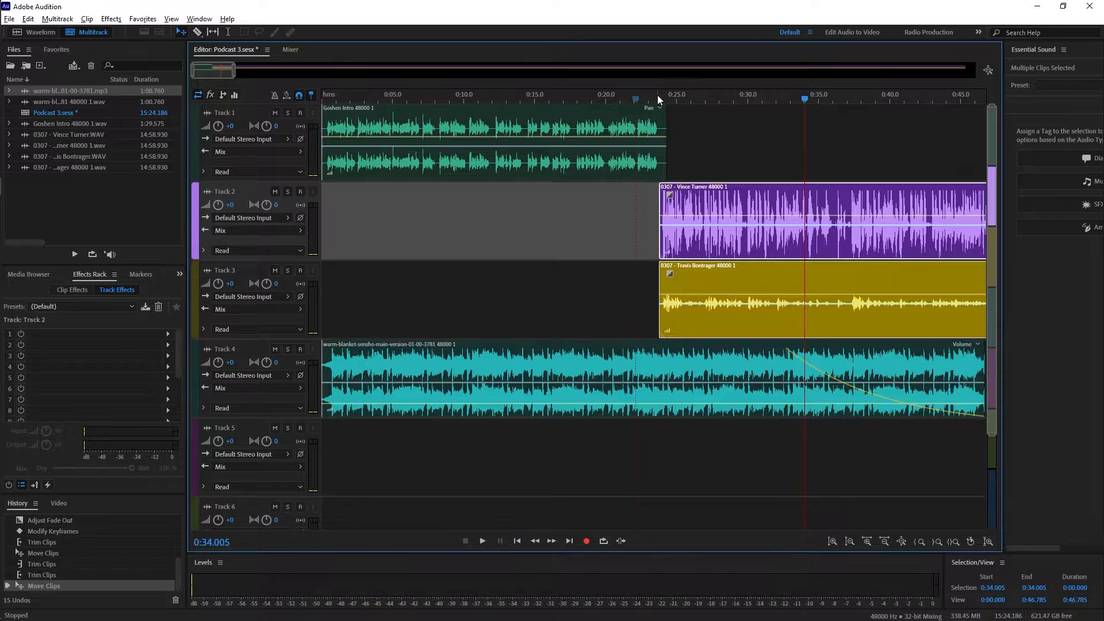
left_click_drag(660, 99, 635, 106)
key("space")
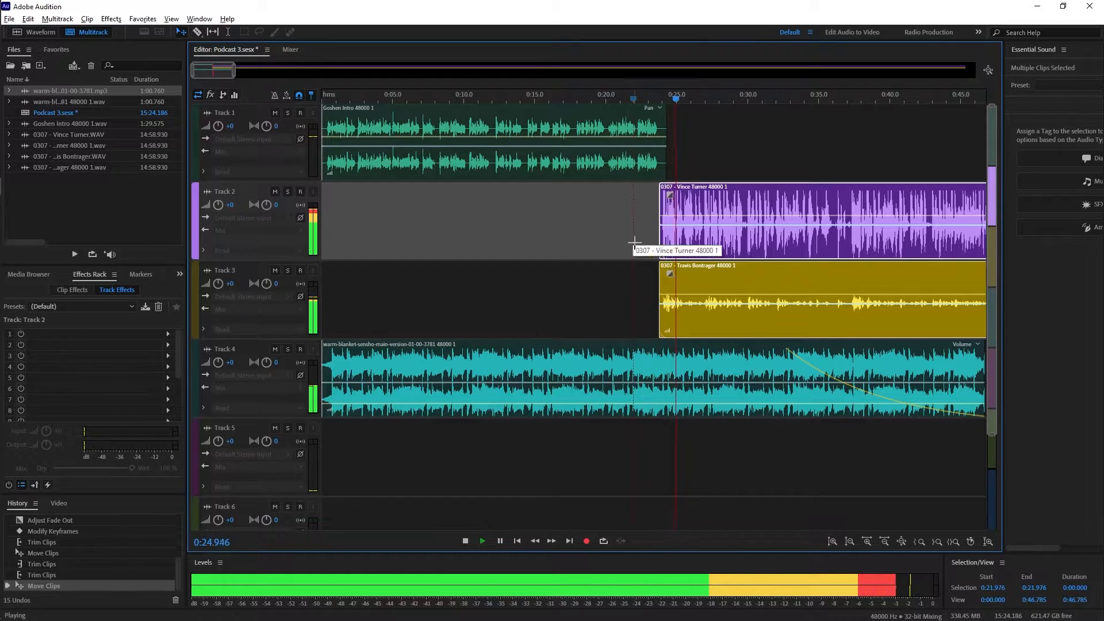
Step: Lower the volume of the Track 2 voice clip and play the mix from about 0:29 to 0:38
left_click(598, 230)
key("space")
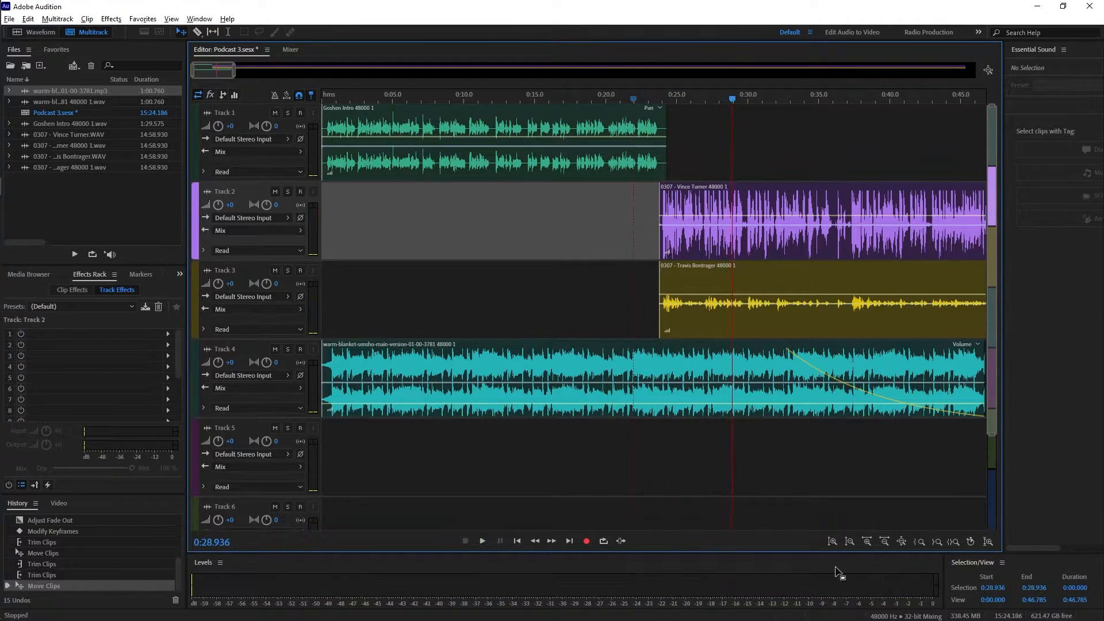
left_click(754, 212)
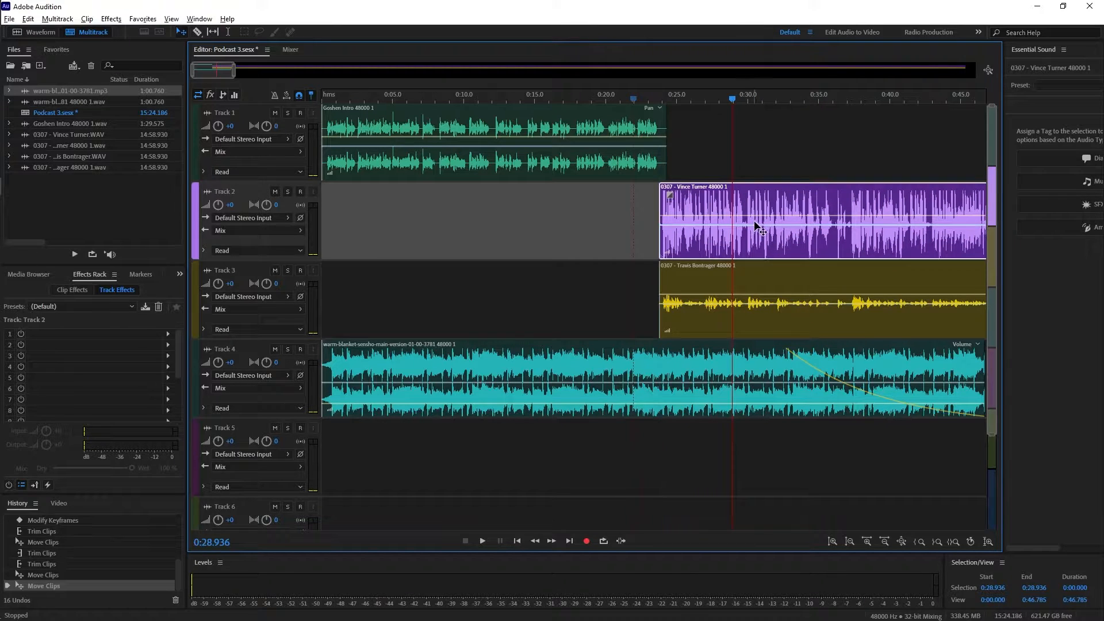
left_click_drag(756, 217, 757, 234)
key("space")
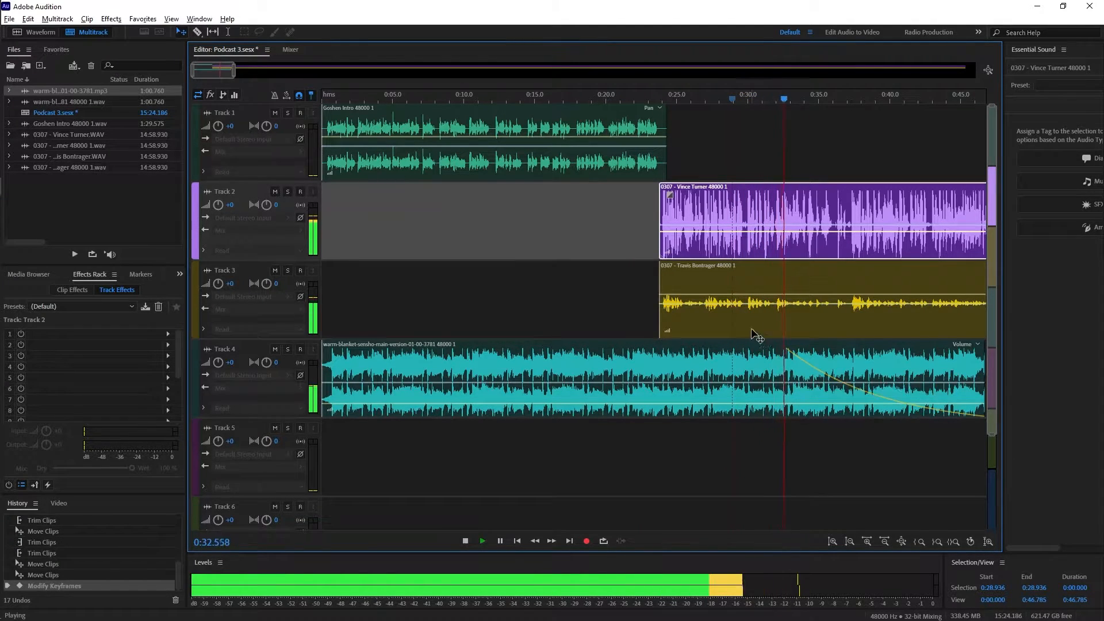
key("space")
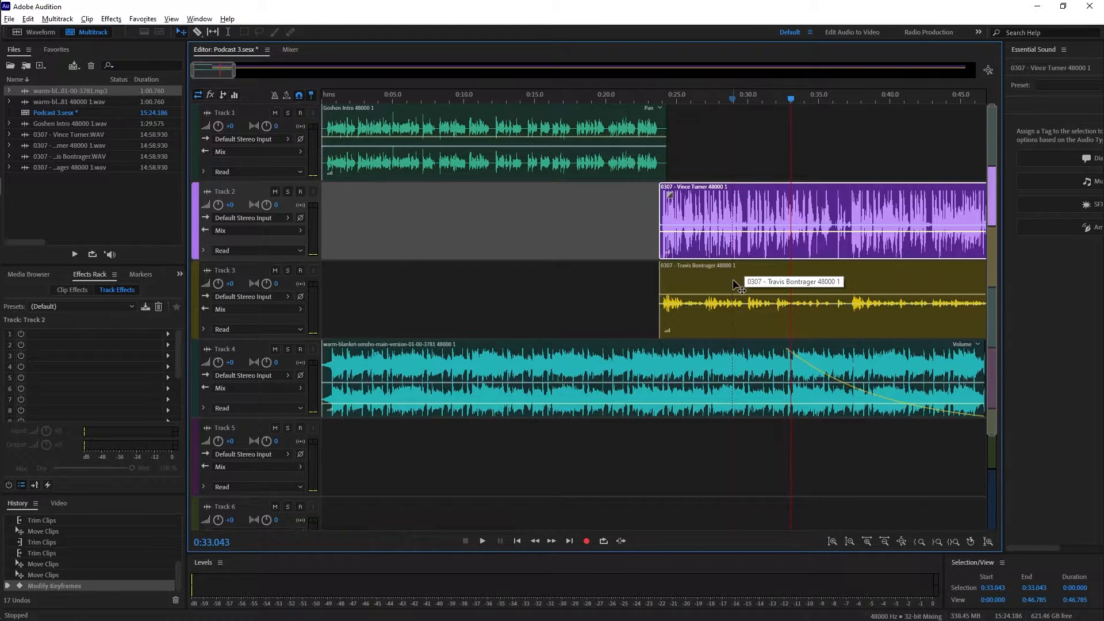
key("space")
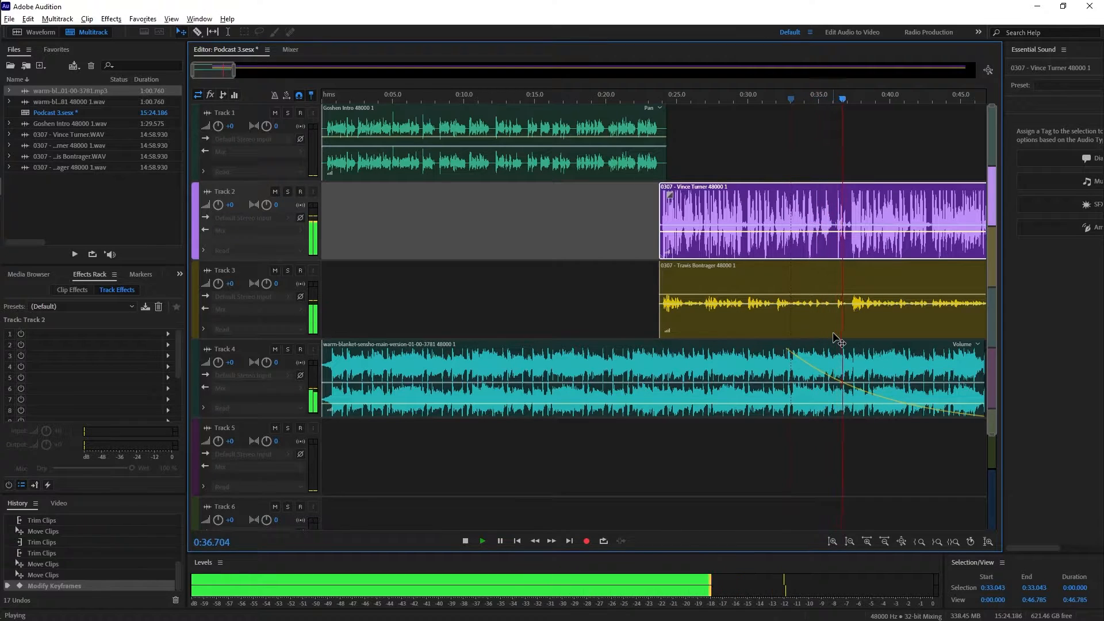
key("space")
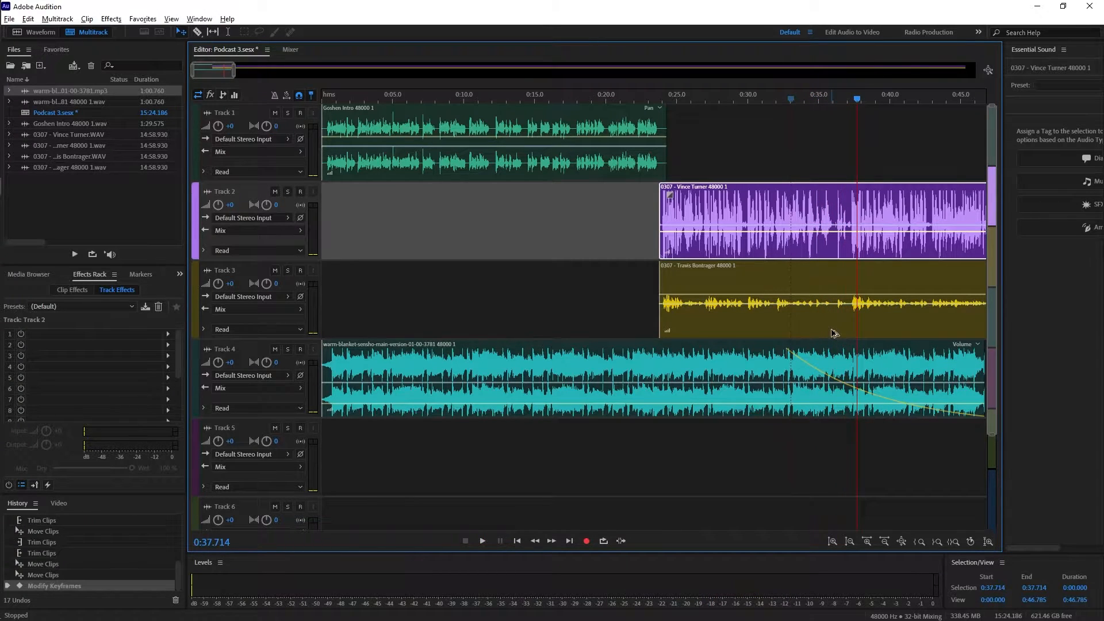
Step: Play the session's end from about 15:00 and add the 48000 1.wav version of the warm-blanket music to Track 4 at about 14:16
scroll(834, 334, "down", 2)
scroll(834, 334, "up", 2)
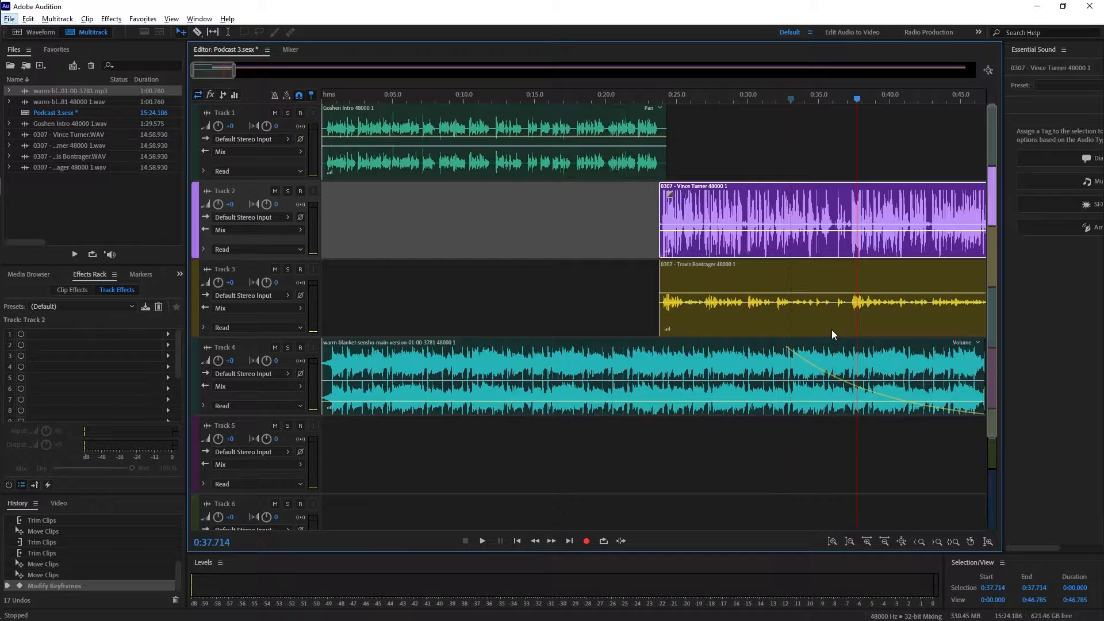
left_click(827, 268)
scroll(827, 270, "down", 5)
scroll(825, 274, "down", 5)
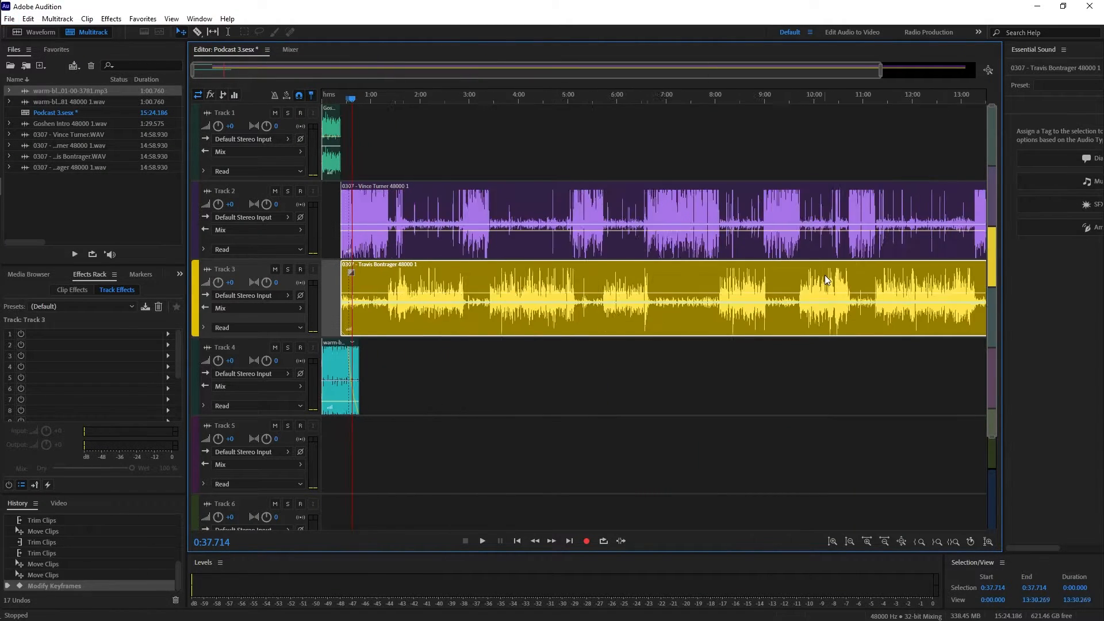
left_click(969, 105)
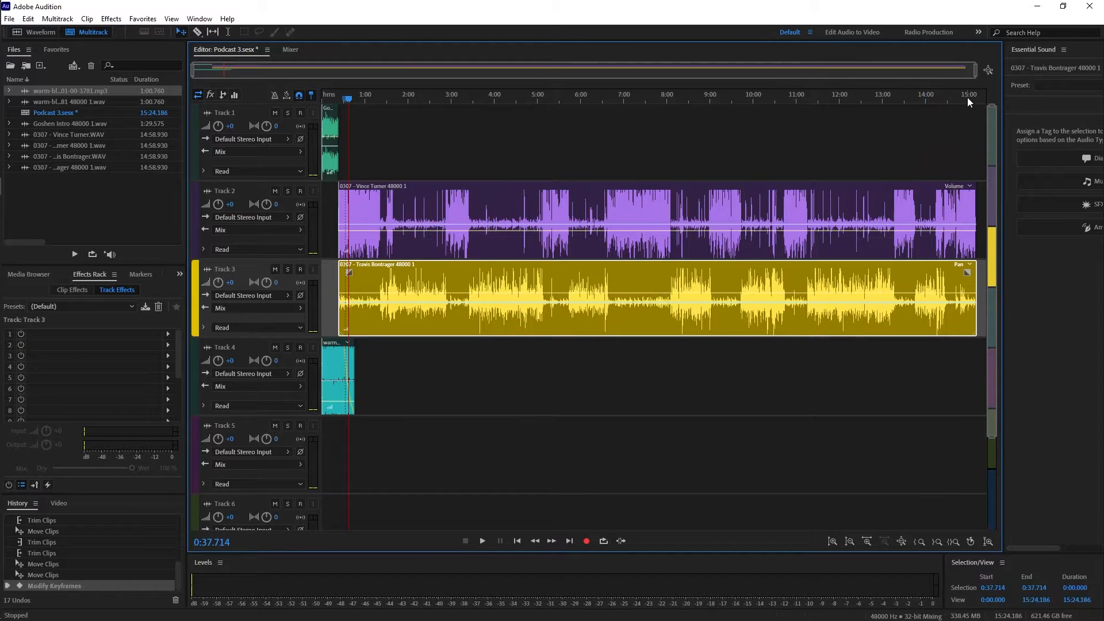
key("space")
key("space")
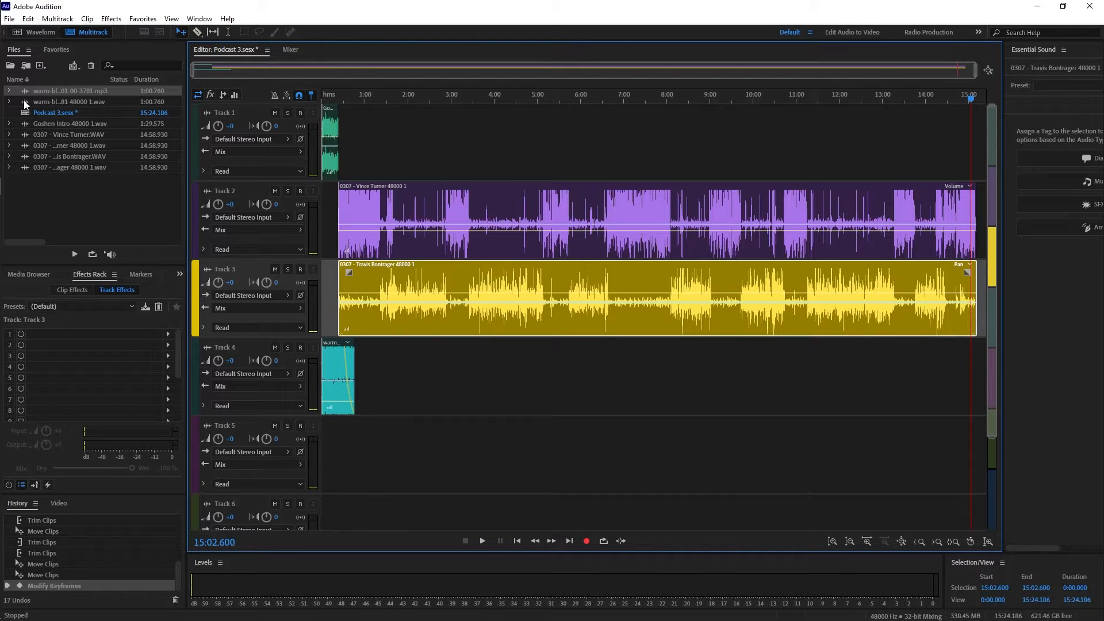
left_click_drag(23, 100, 938, 389)
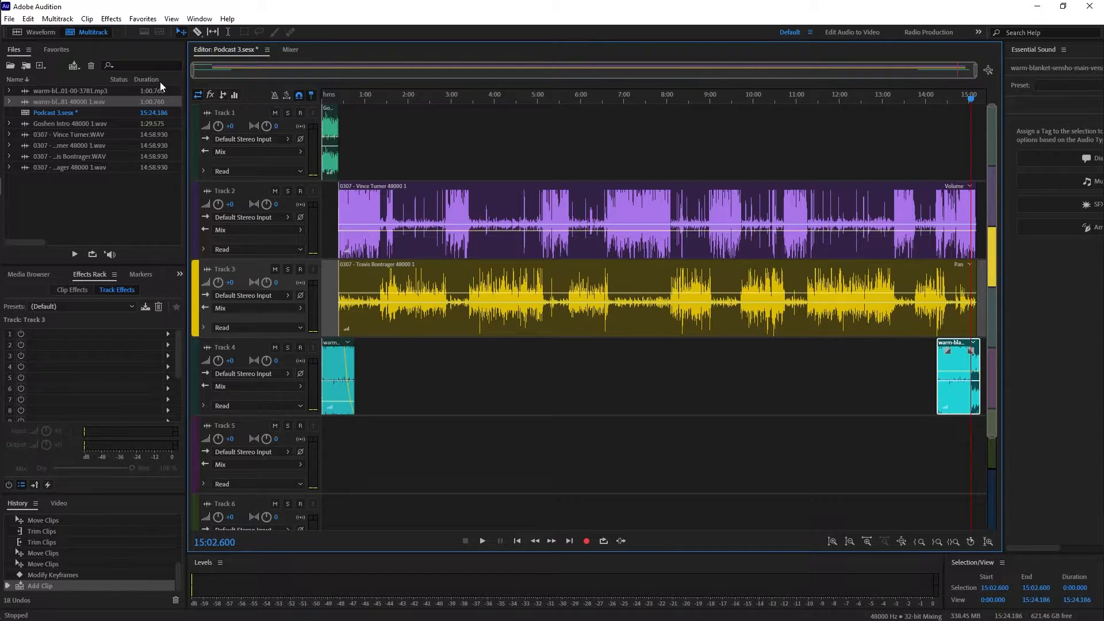
Step: Lower the volume of the closing music clip on Track 4
left_click_drag(193, 69, 920, 69)
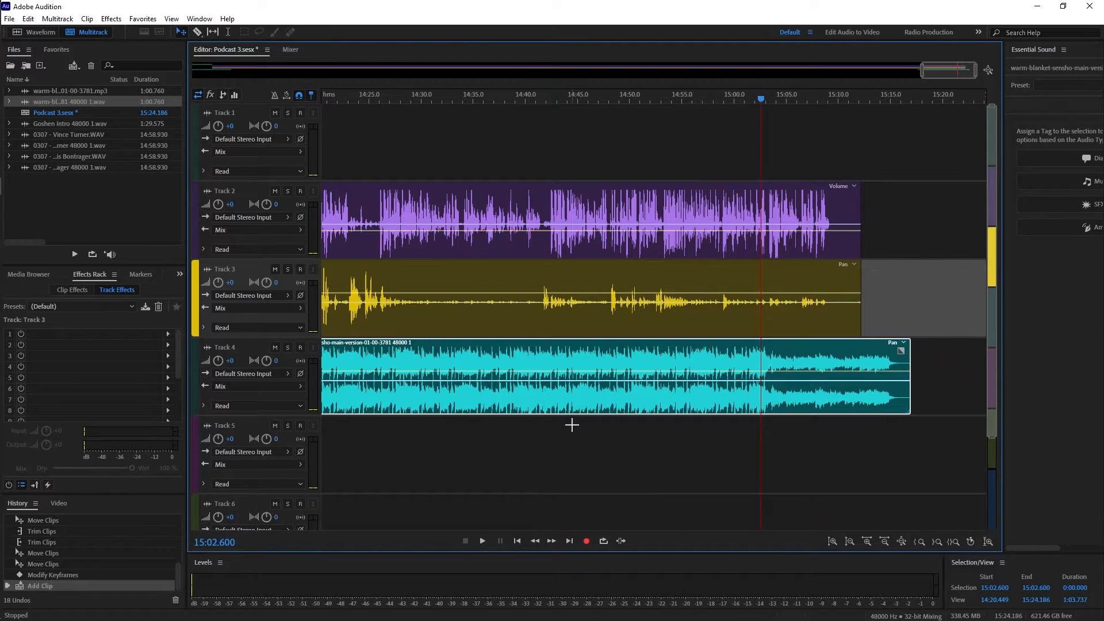
left_click(711, 374)
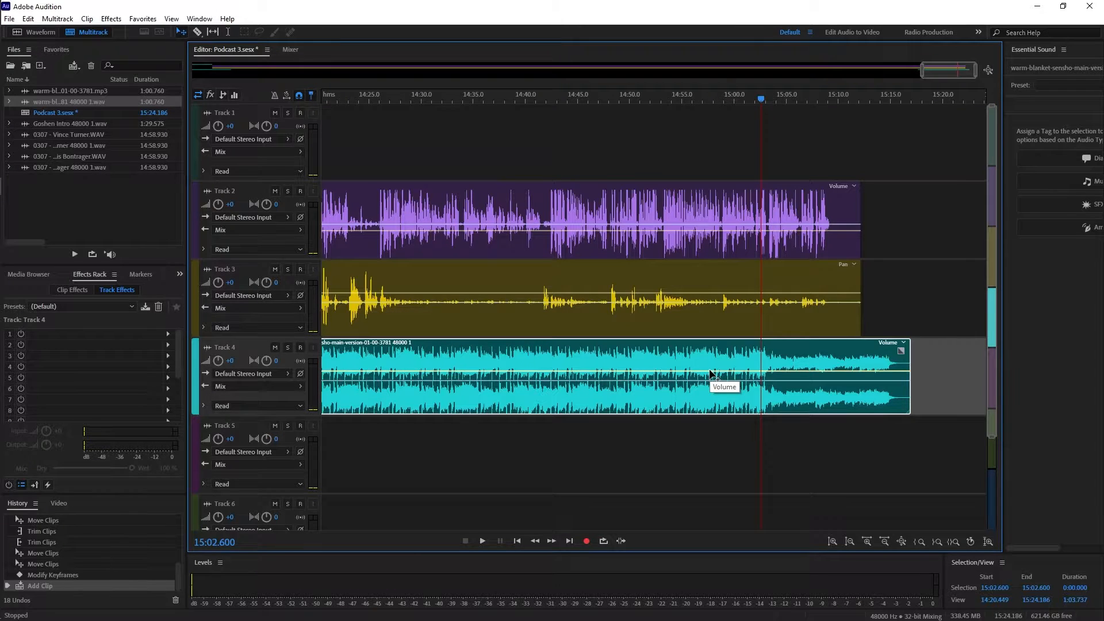
left_click_drag(711, 373, 716, 401)
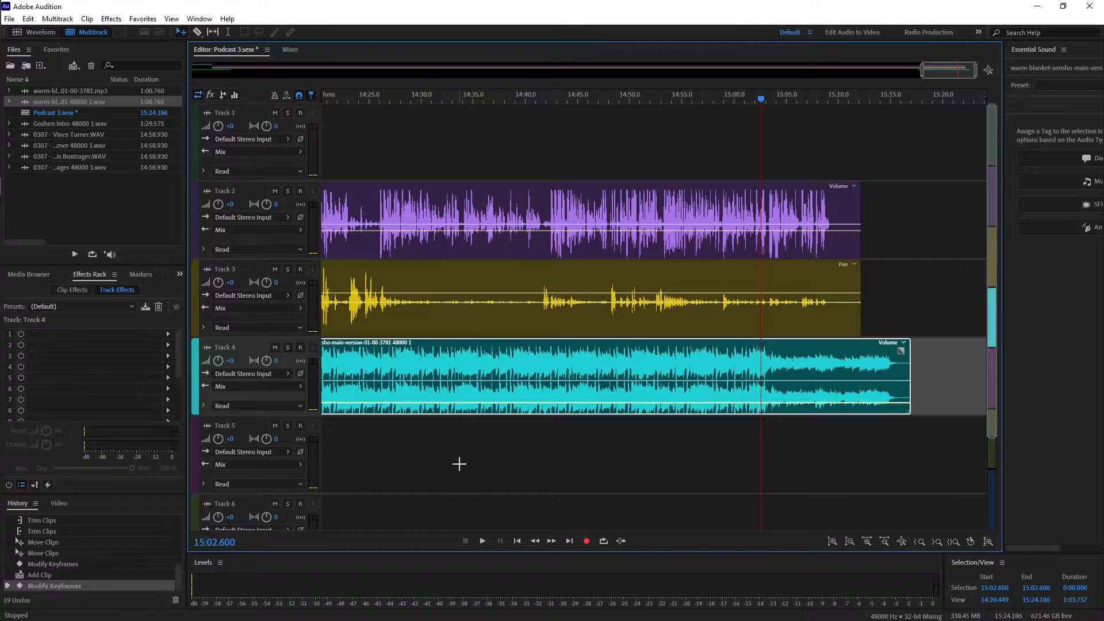
Step: Trim the start of the closing music clip to about 14:48, add a fade-in of about 6 s and play from there
left_click_drag(963, 72, 954, 73)
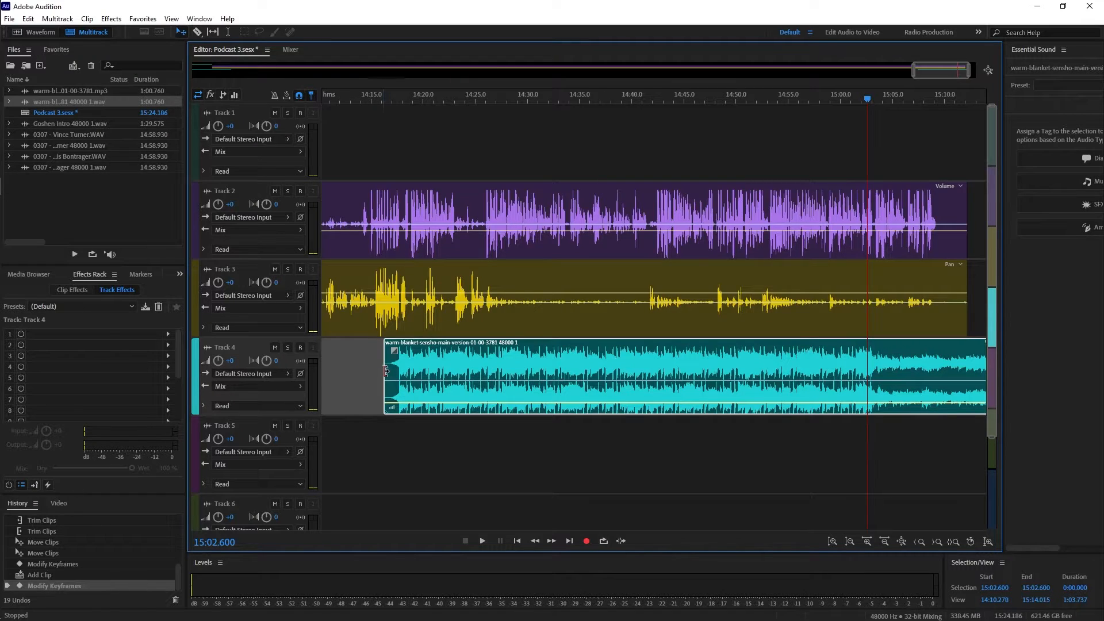
left_click_drag(386, 371, 713, 380)
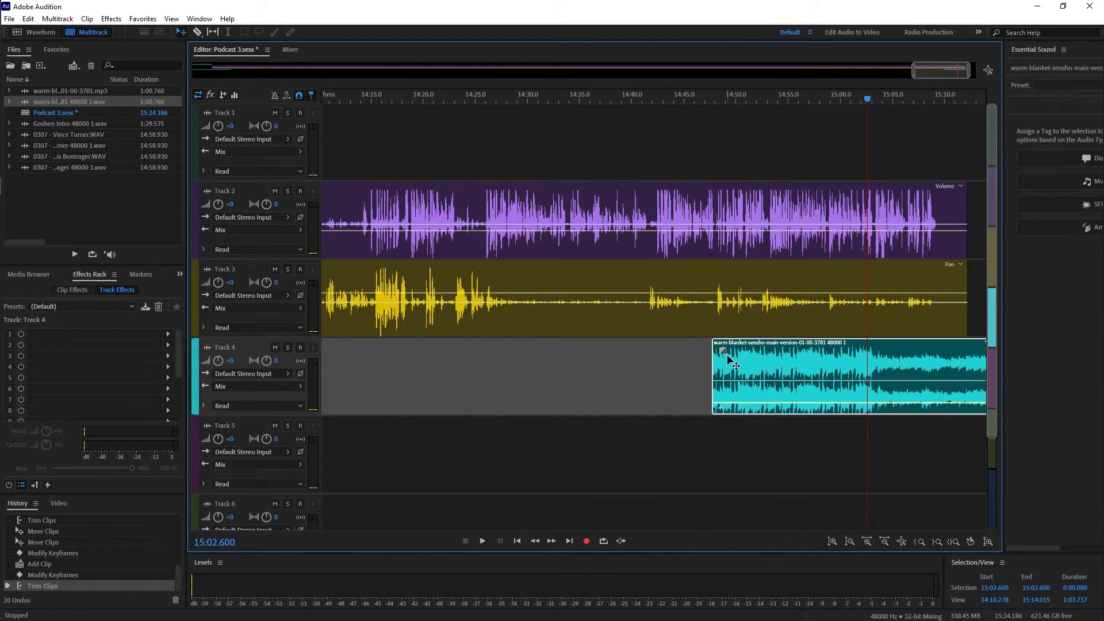
left_click_drag(727, 353, 788, 372)
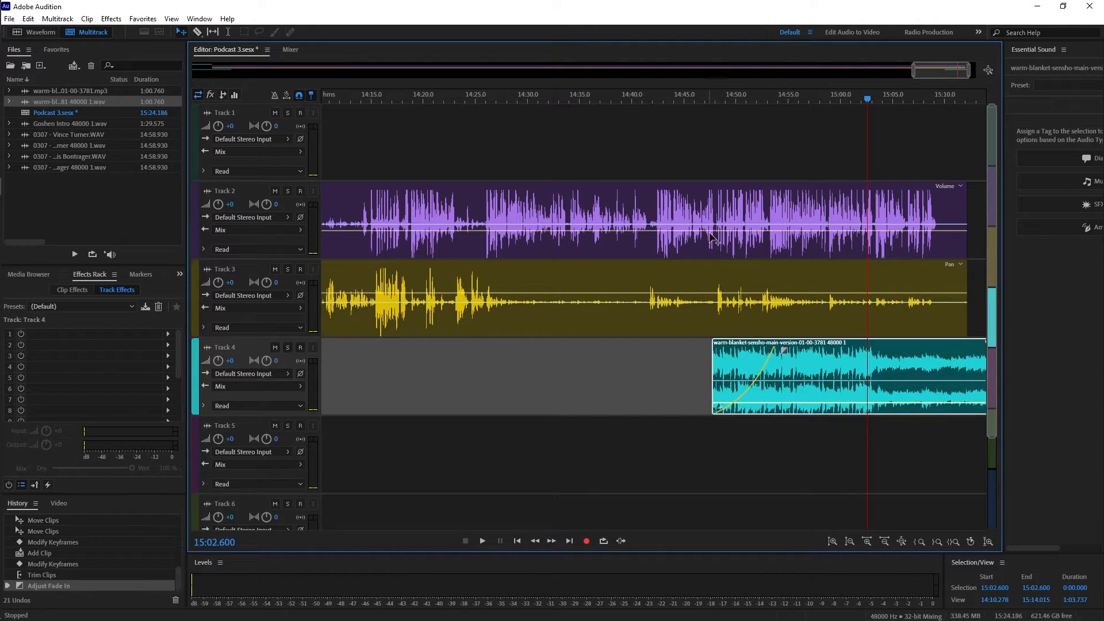
left_click(716, 99)
key("space")
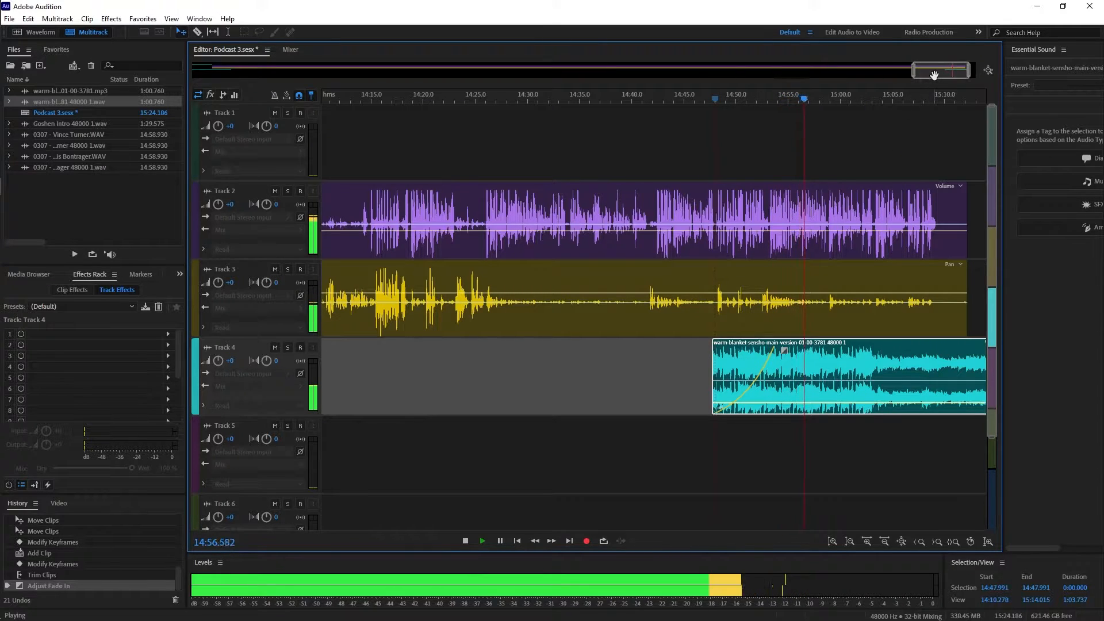
Step: Trim the end of the closing music clip to about 15:16 and listen until the voices finish at about 15:09
left_click_drag(933, 70, 942, 76)
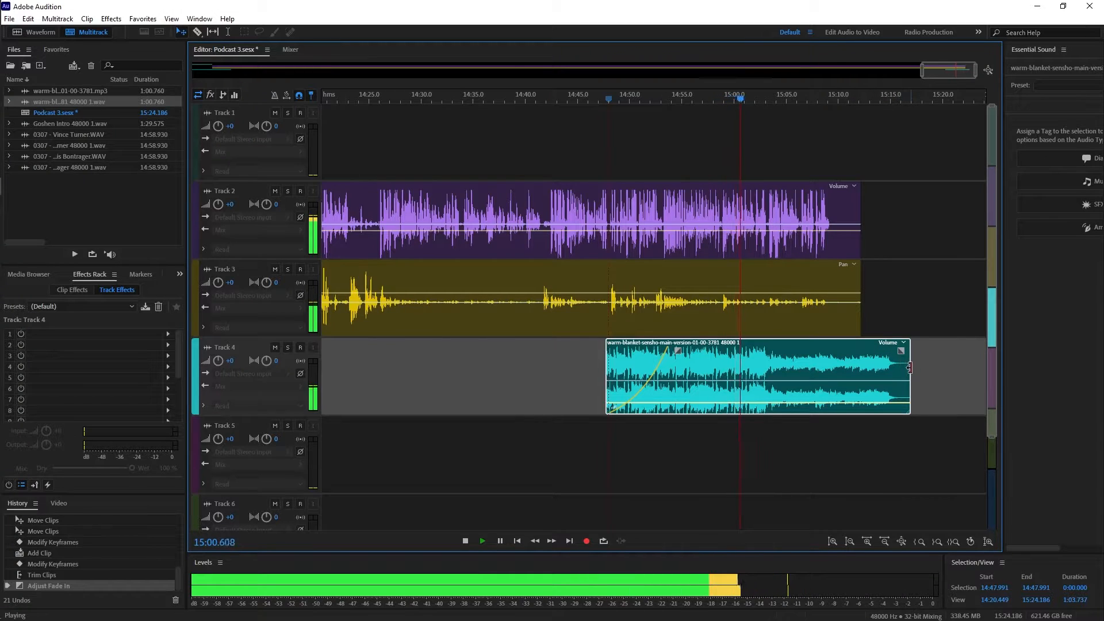
left_click_drag(910, 372, 900, 373)
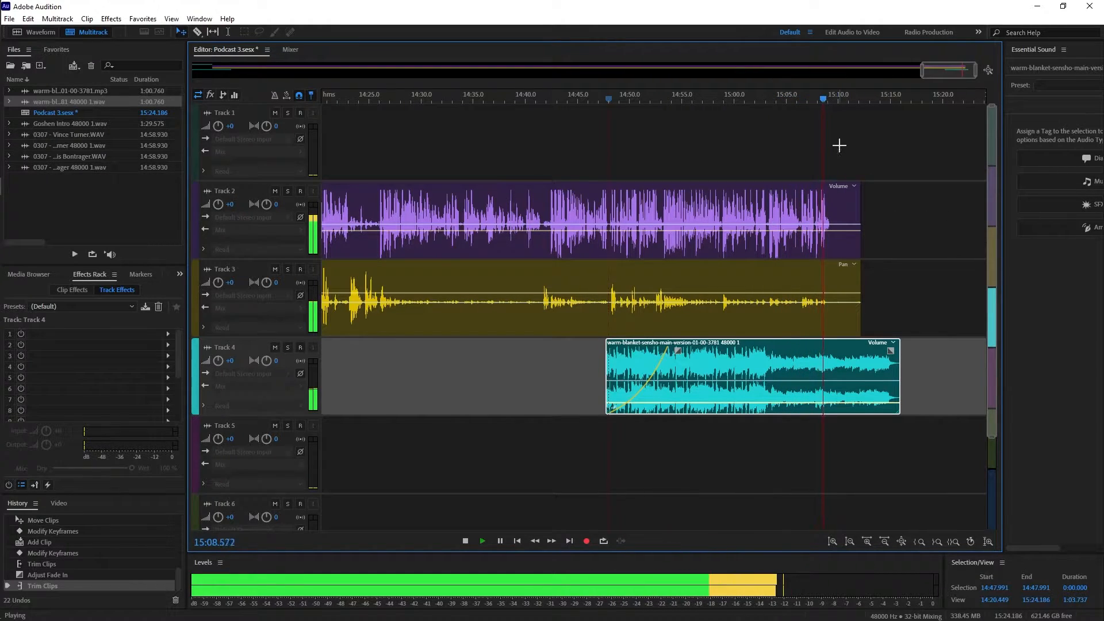
key("space")
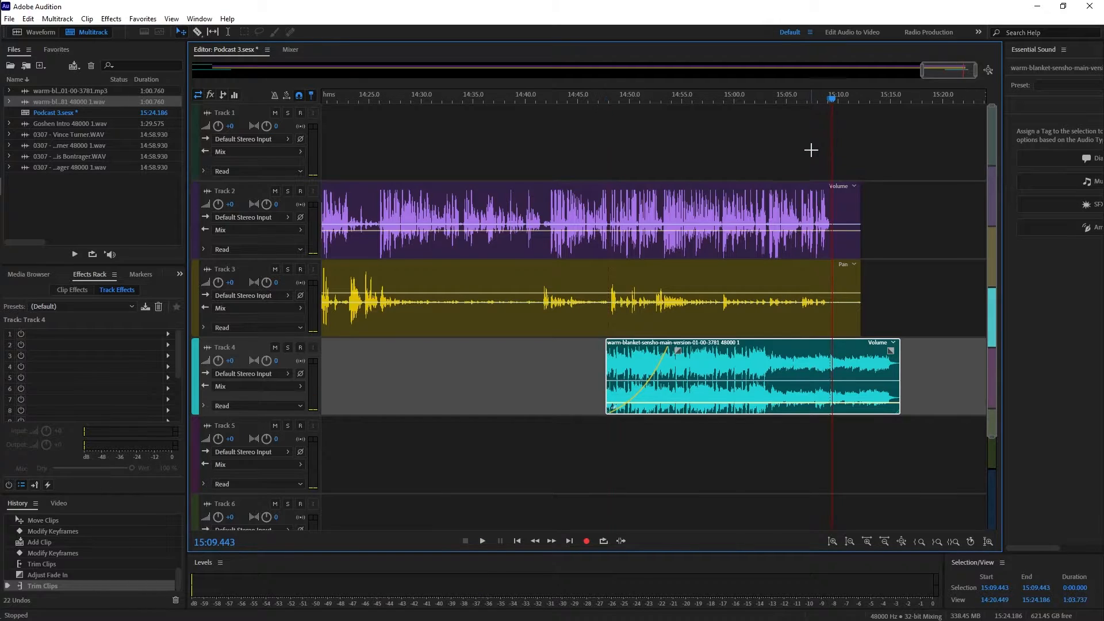
Step: Trim the end of both voice clips to about 15:09, move the closing music to start at about 14:45 and play the ending
left_click_drag(832, 152, 834, 291)
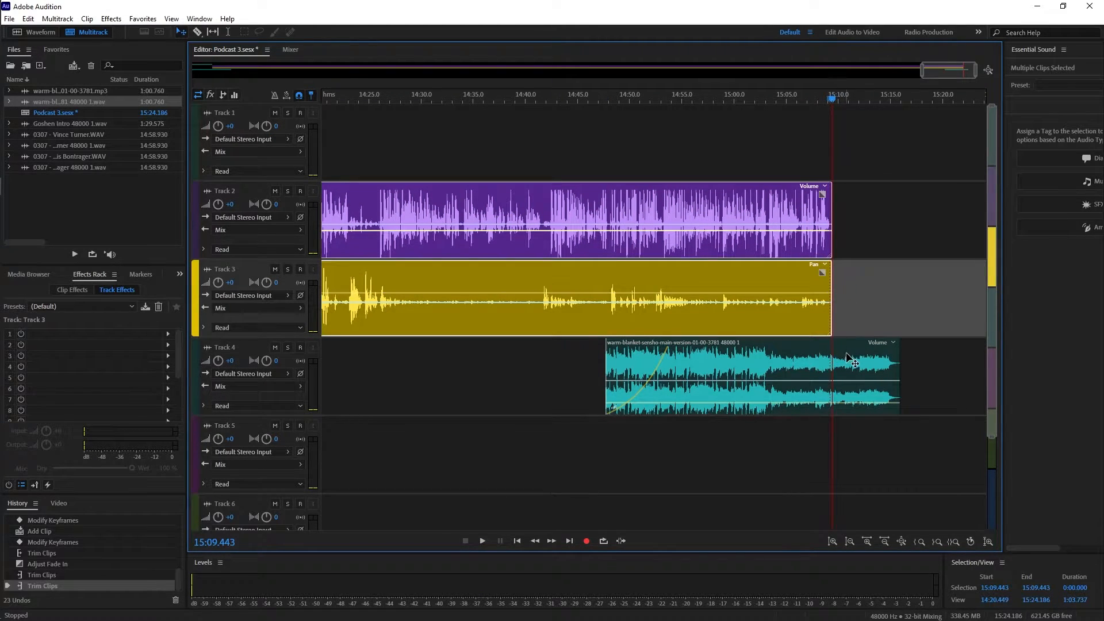
left_click_drag(847, 353, 819, 348)
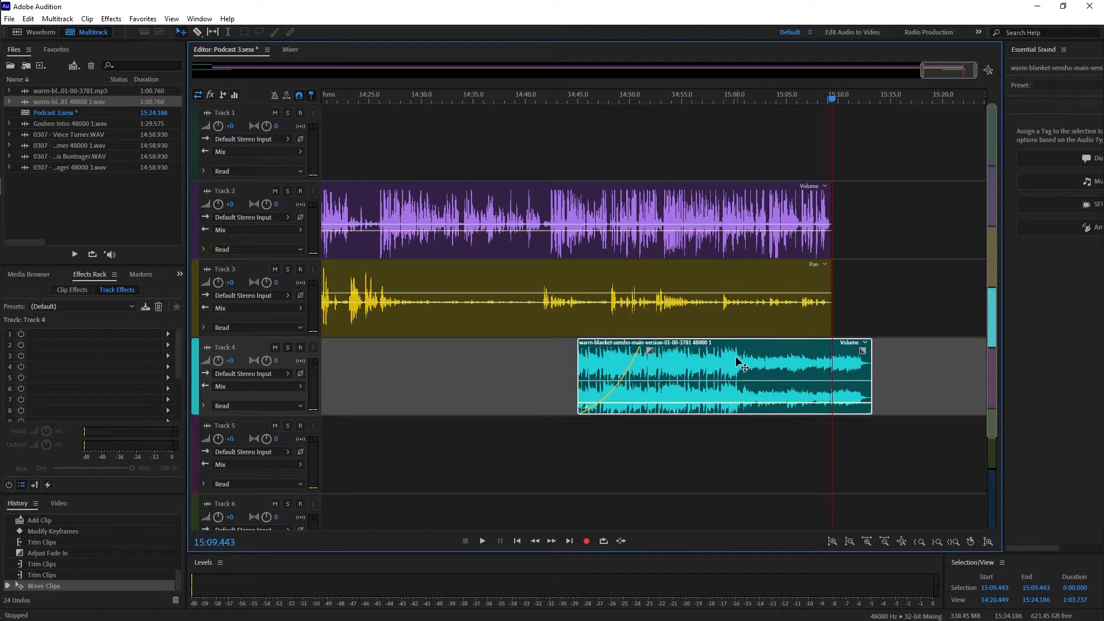
left_click(816, 97)
key("space")
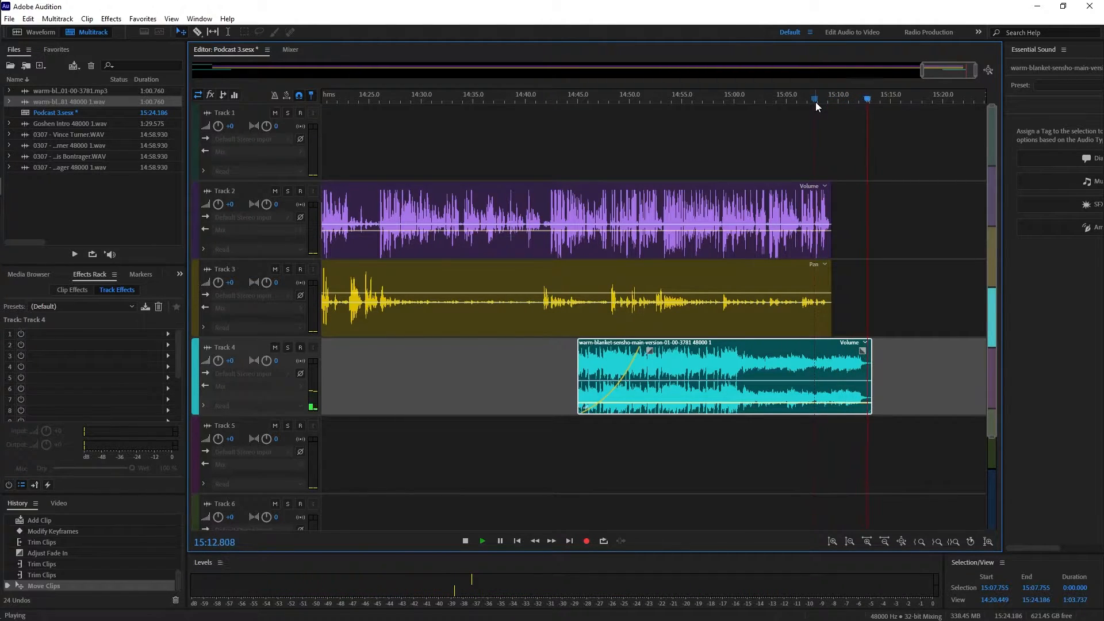
Step: Save the session, copying the outside media files into the session folder, and look over its beginning and end
key("ctrl+s")
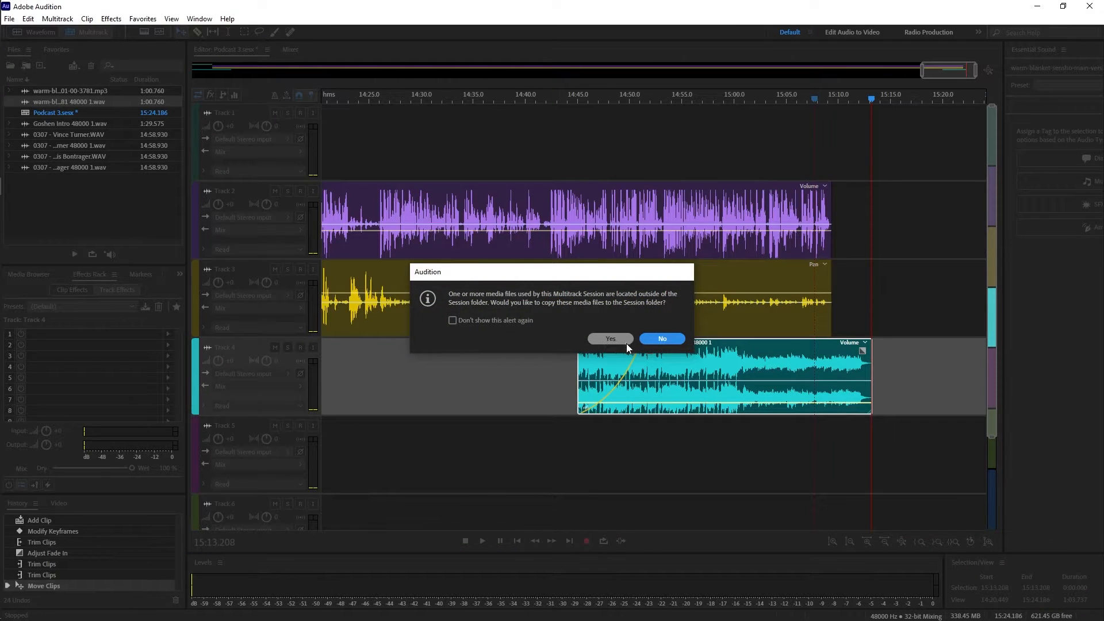
left_click(612, 337)
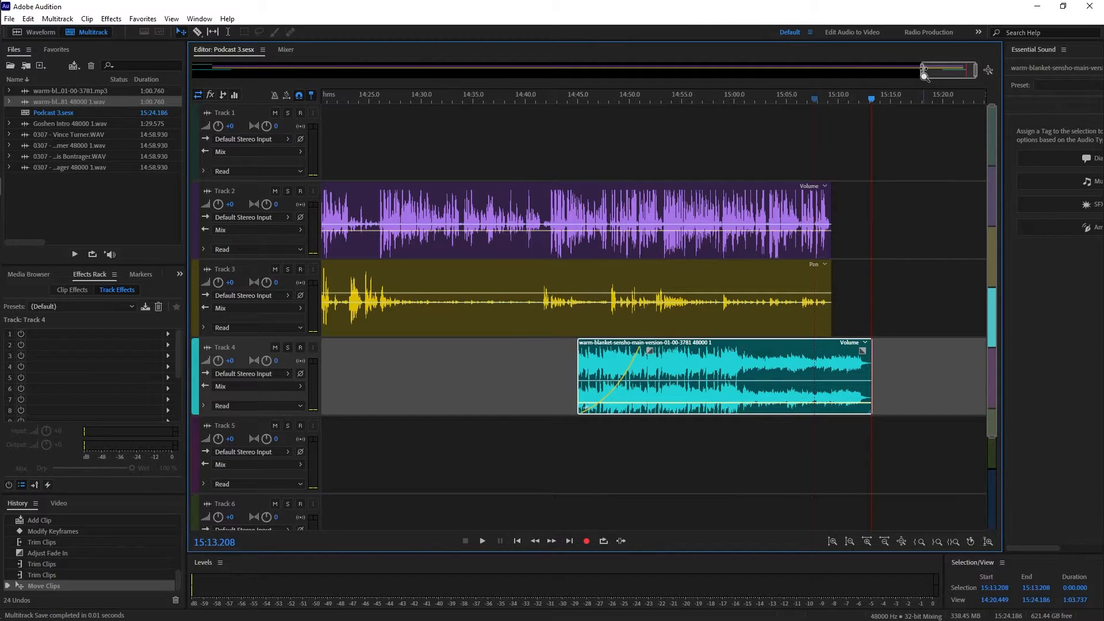
left_click_drag(922, 71, 145, 107)
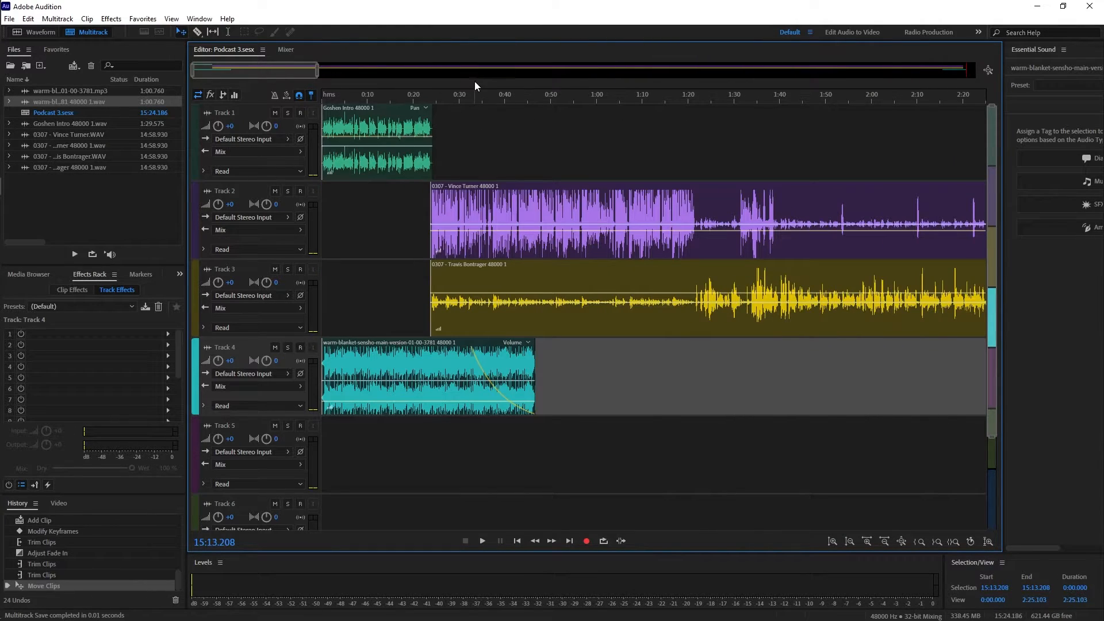
left_click_drag(490, 102, 919, 110)
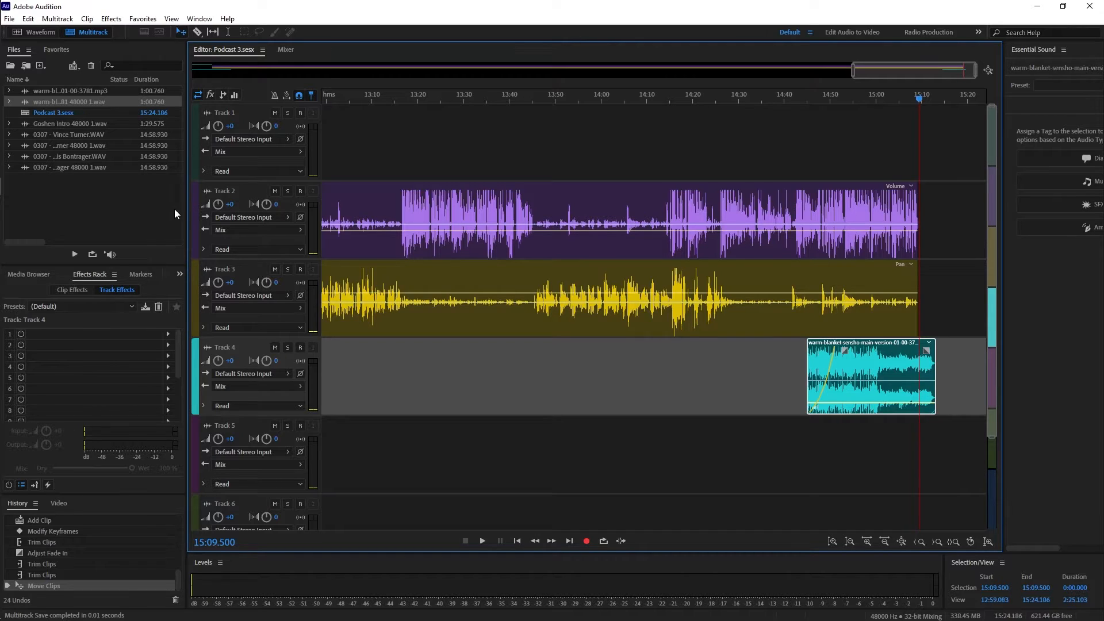
Step: Add a DeReverb effect to Track 2 with the Light Reverb Reduction preset
left_click(196, 205)
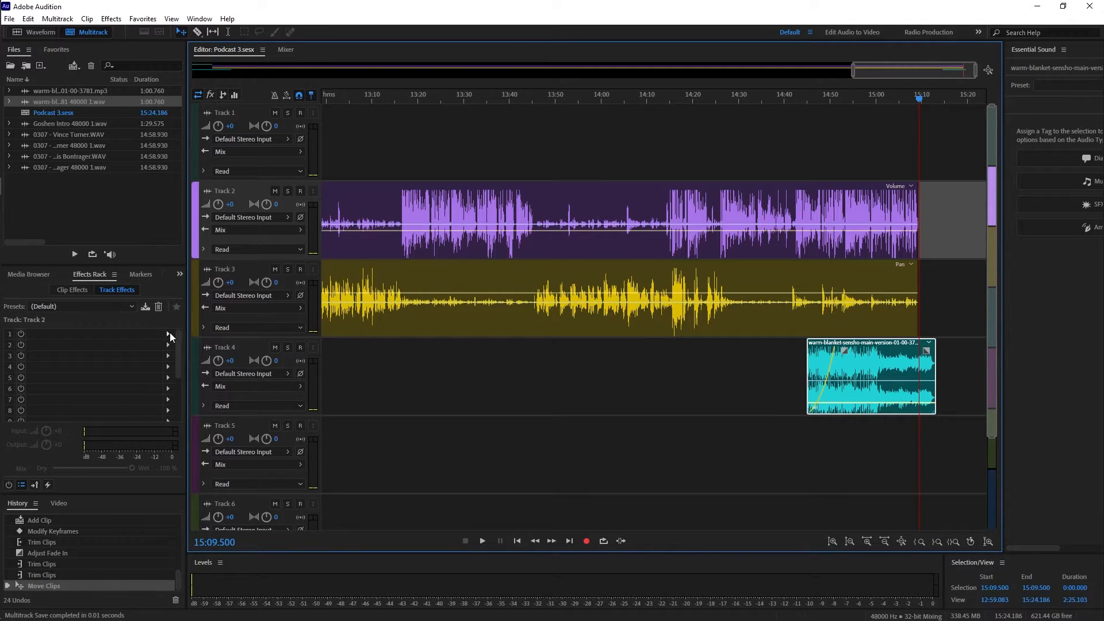
left_click(168, 334)
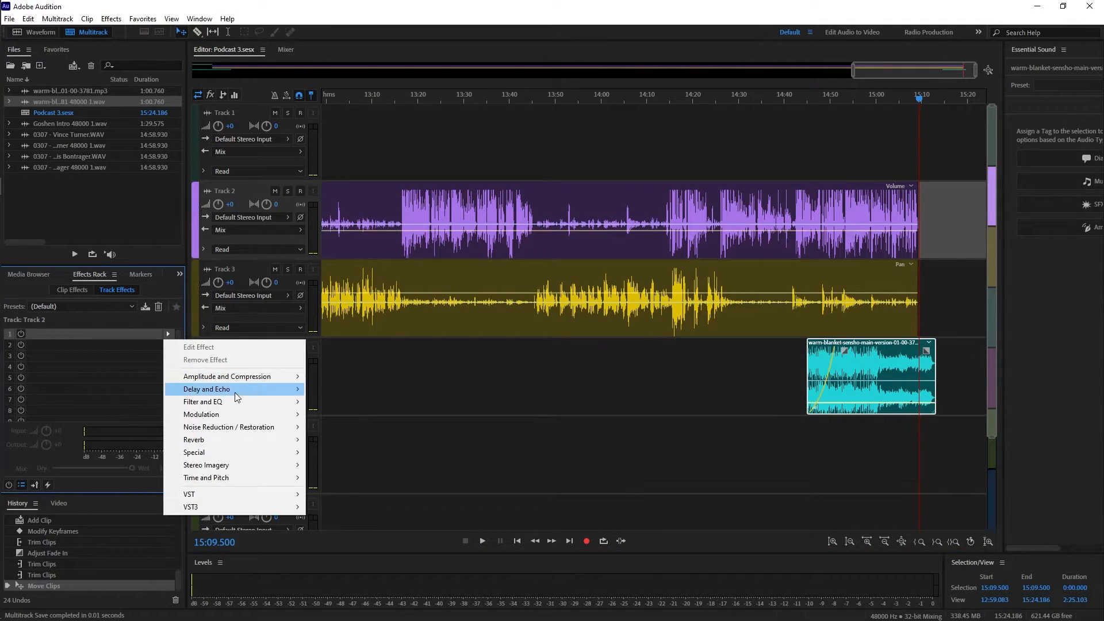
mouse_move(286, 430)
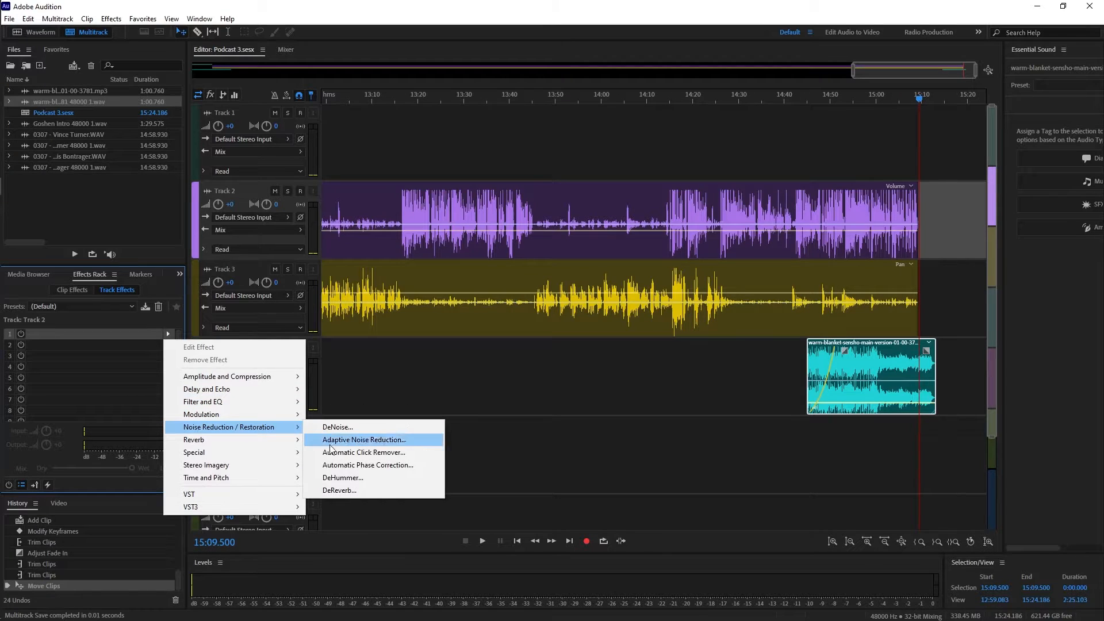
left_click(336, 491)
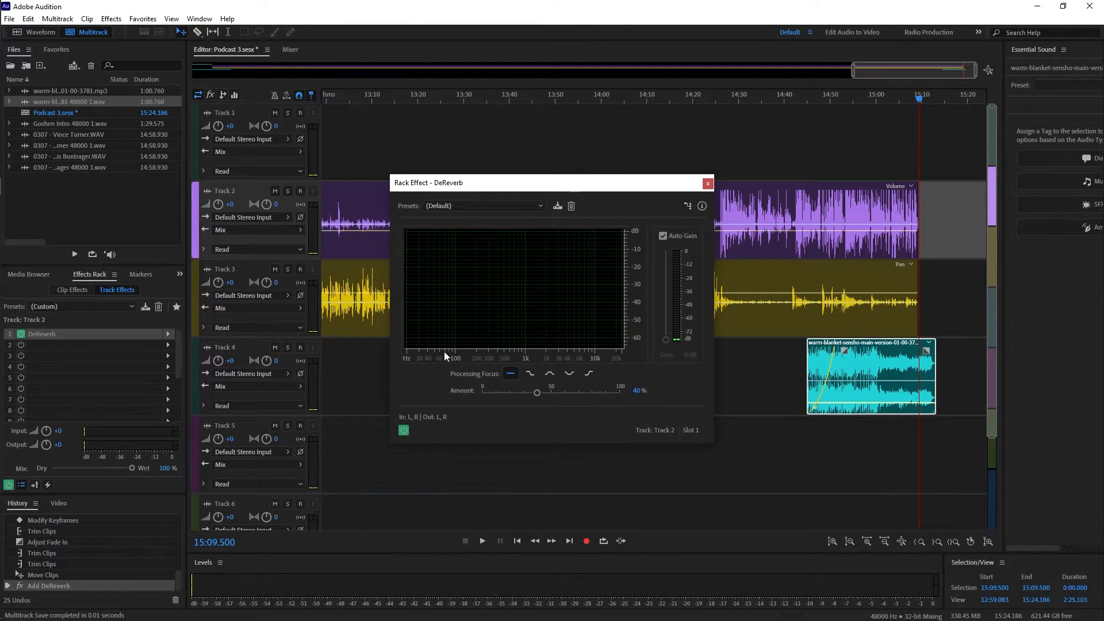
left_click(520, 202)
left_click(502, 244)
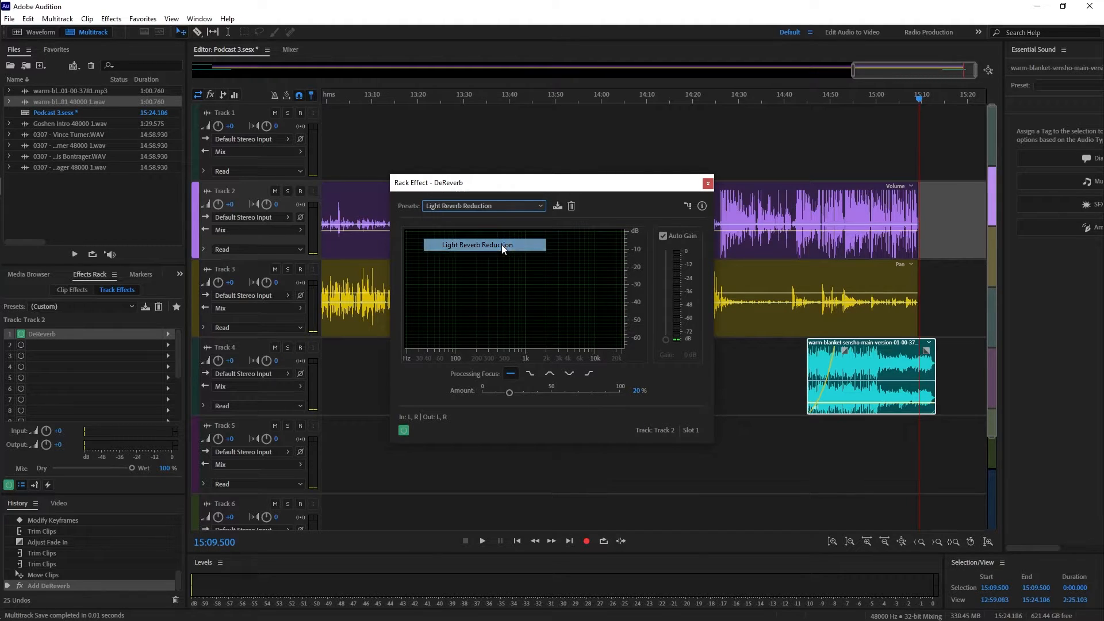
left_click(708, 184)
Step: Add a Dynamics effect to Track 2 and turn on its AutoGate with a threshold of -26.3 dB
left_click_drag(875, 69, 167, 112)
left_click(448, 98)
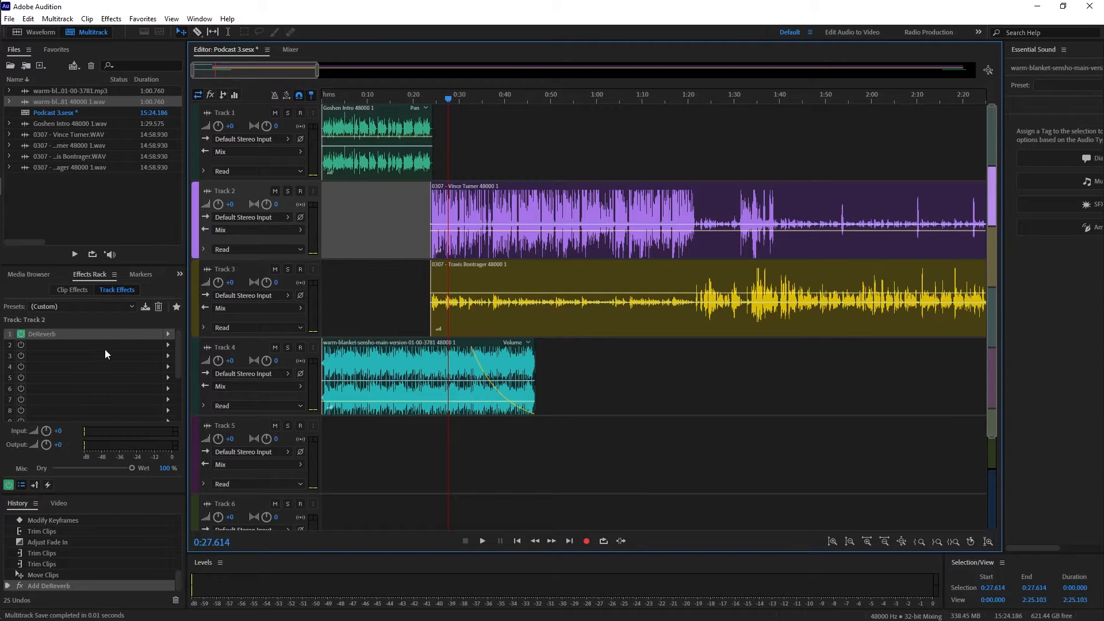
left_click(168, 345)
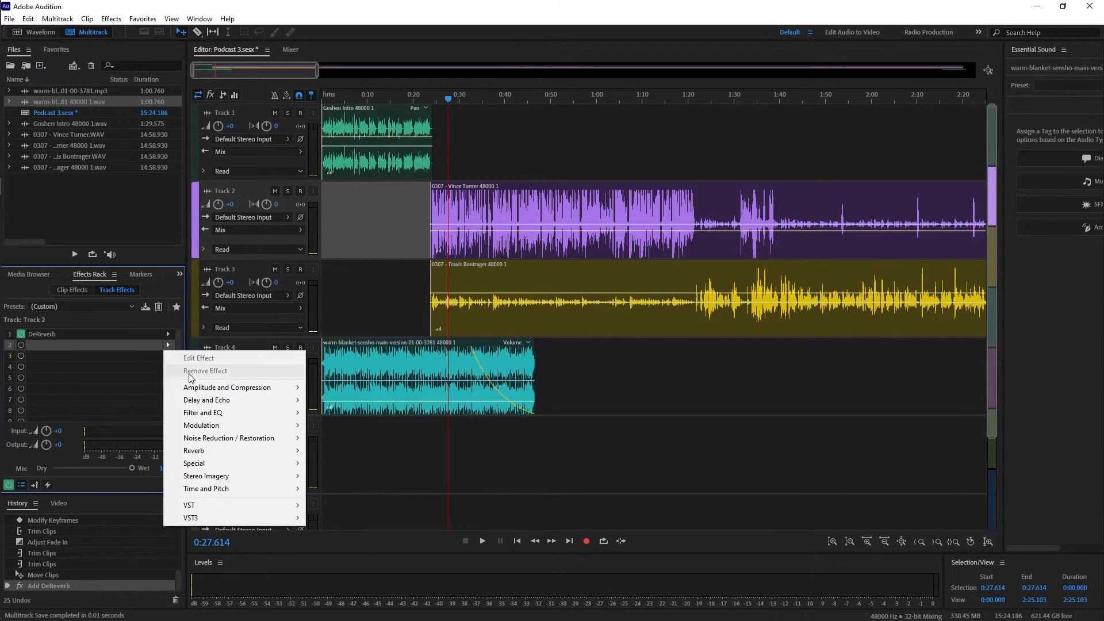
mouse_move(267, 393)
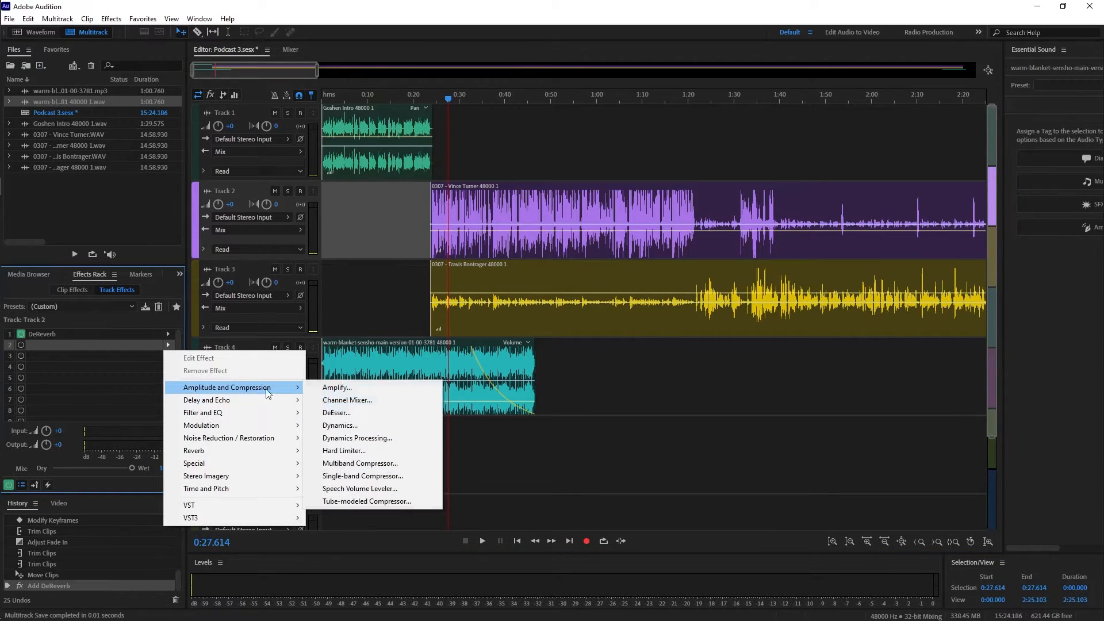
left_click(345, 426)
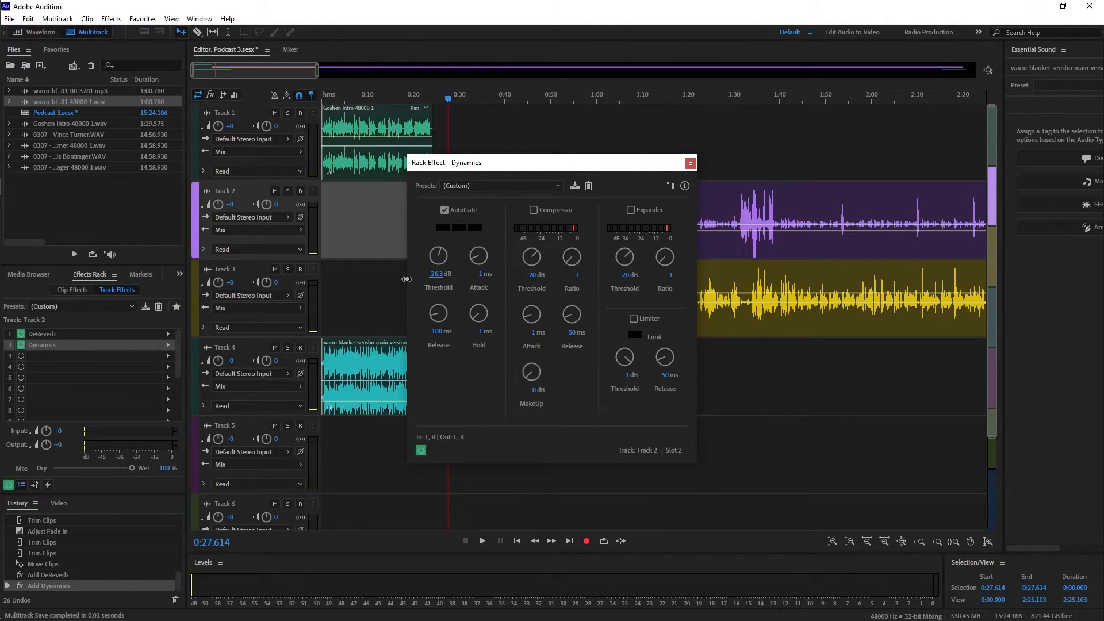
Step: Play the session from about 1:19, where the speakers change, to check the AutoGate on Track 2
left_click_drag(482, 163, 164, 160)
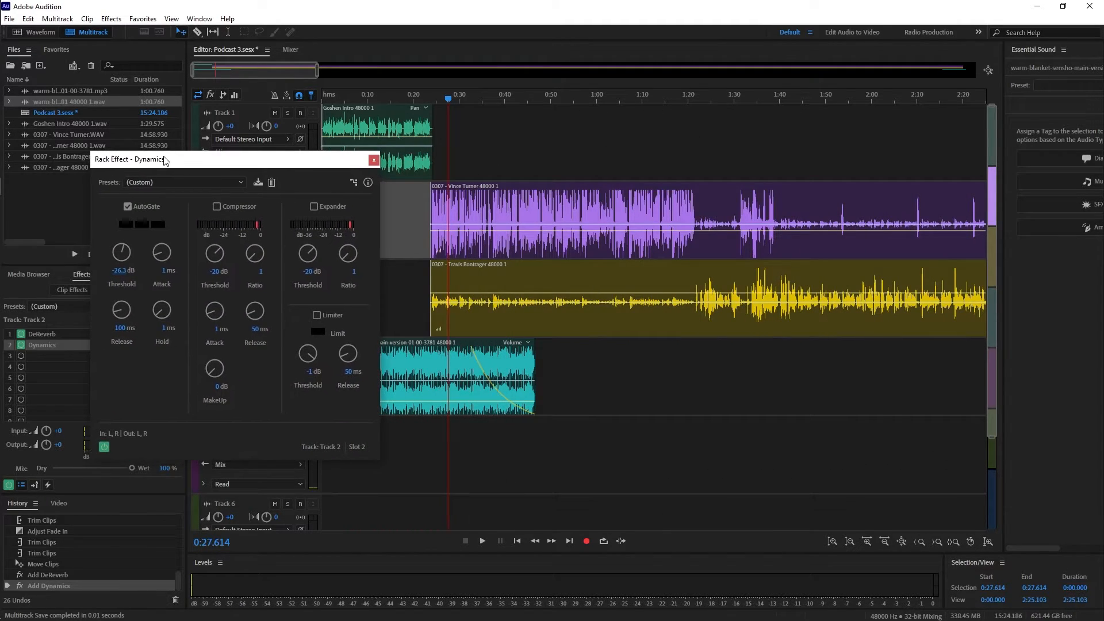
left_click(687, 102)
key("space")
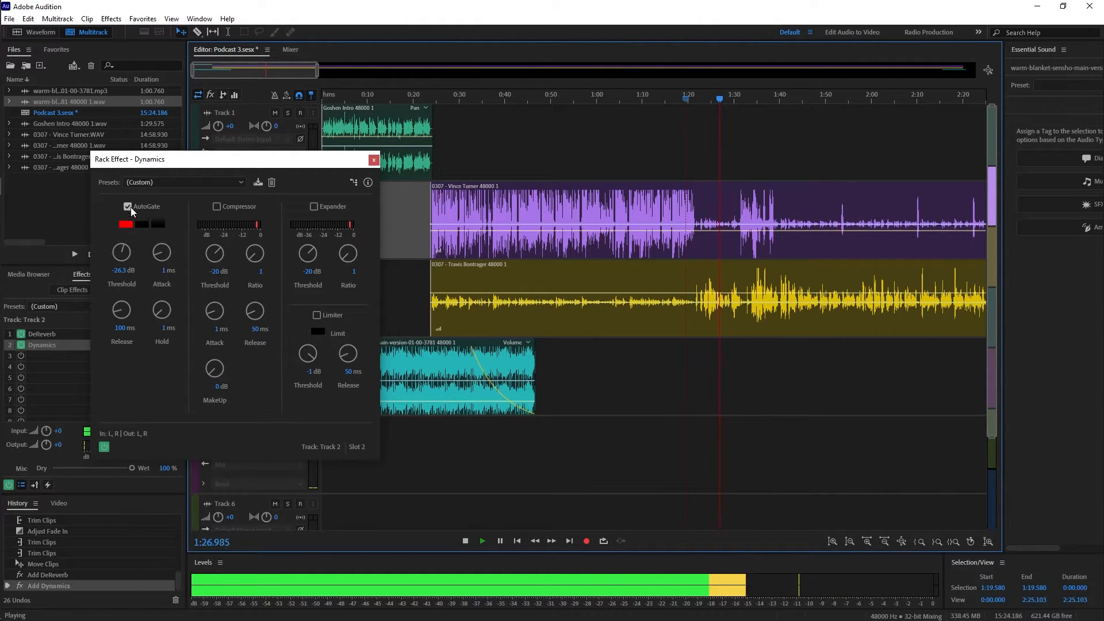
key("space")
left_click_drag(213, 165, 806, 92)
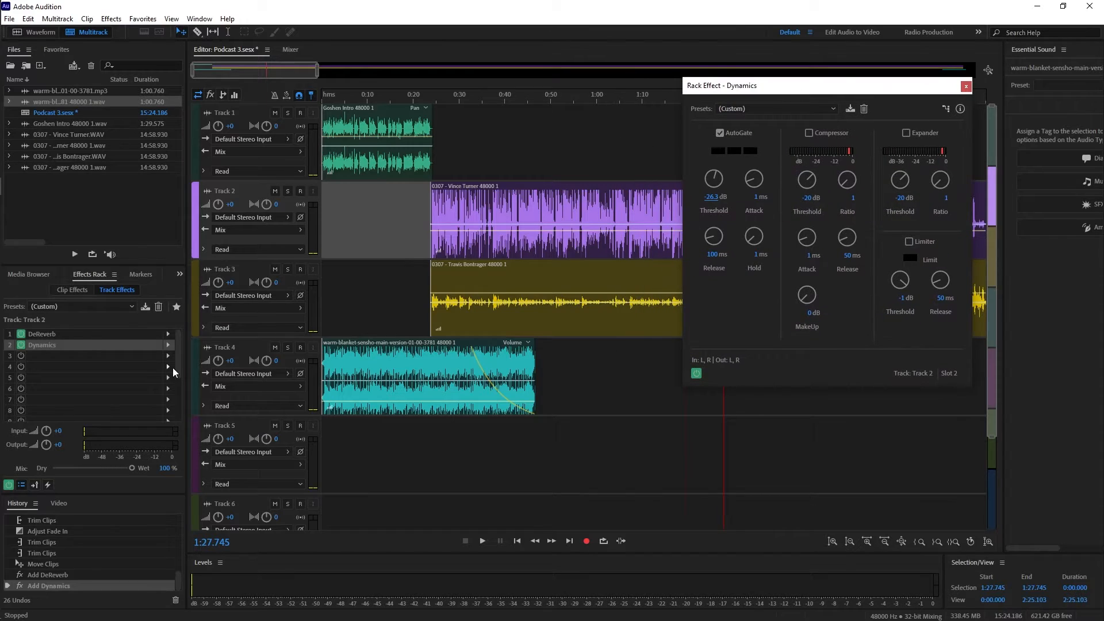
Step: Add a DeReverb effect to Track 3 with the Light Reverb Reduction preset
left_click(197, 300)
left_click(168, 333)
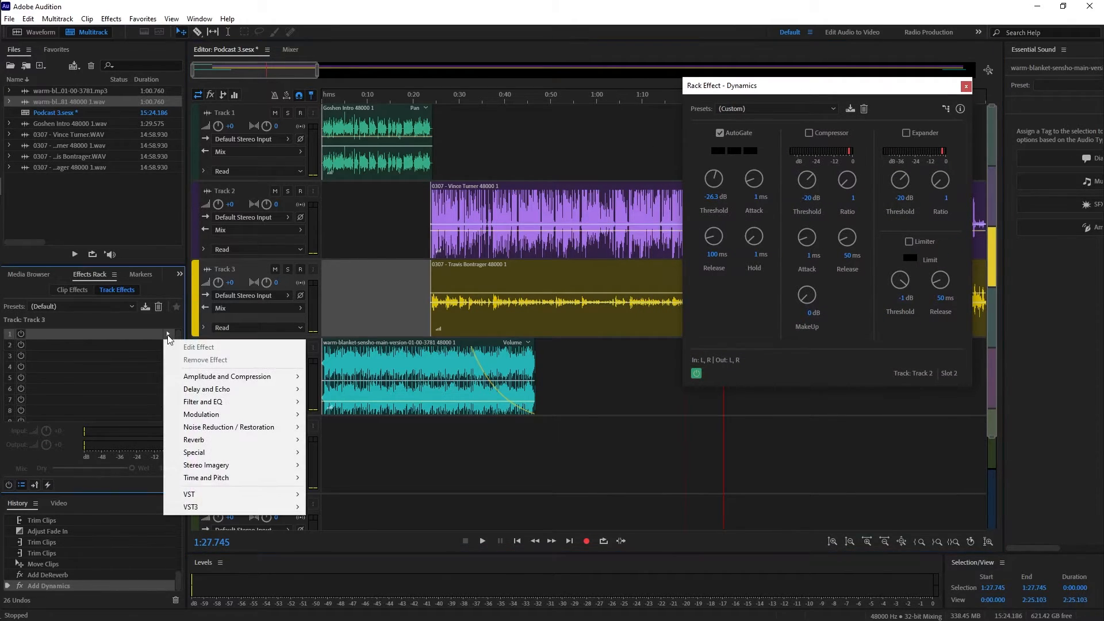
mouse_move(252, 377)
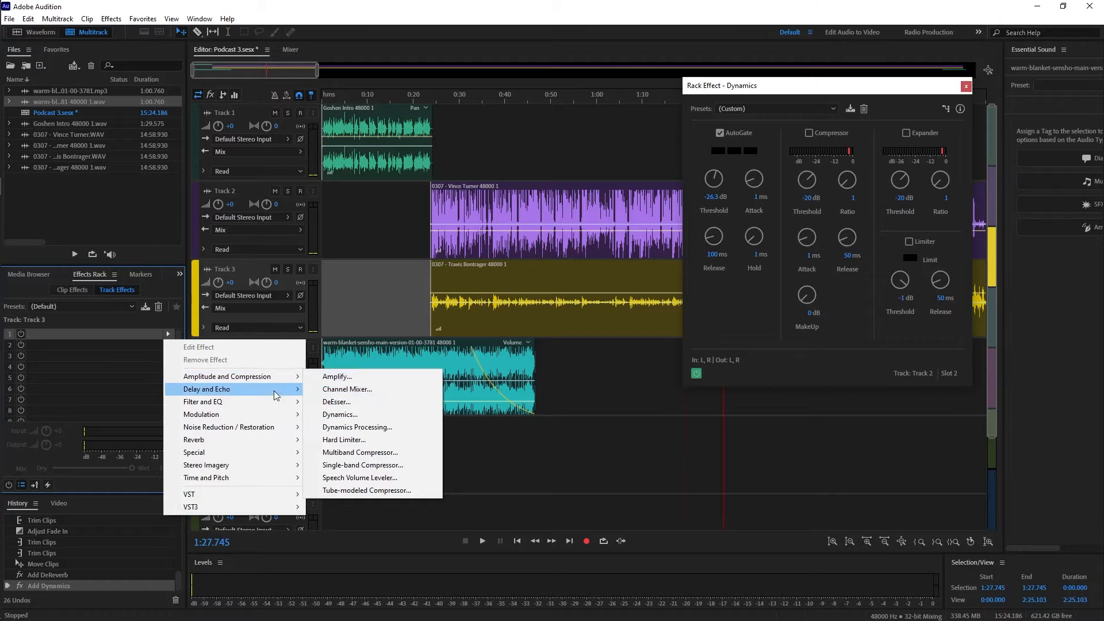
mouse_move(282, 428)
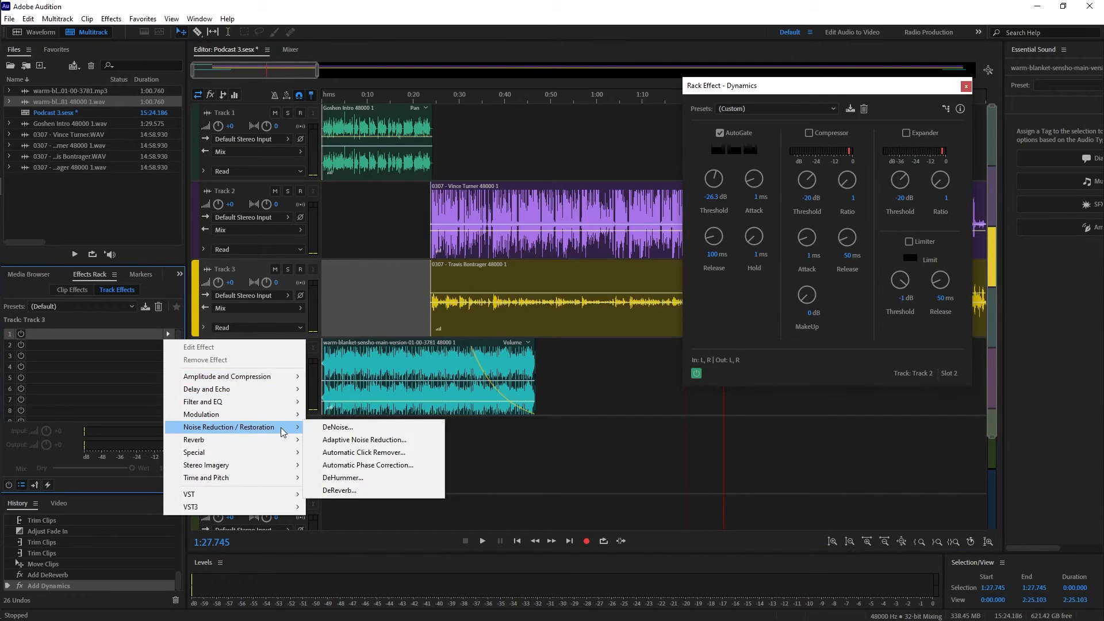
left_click(331, 490)
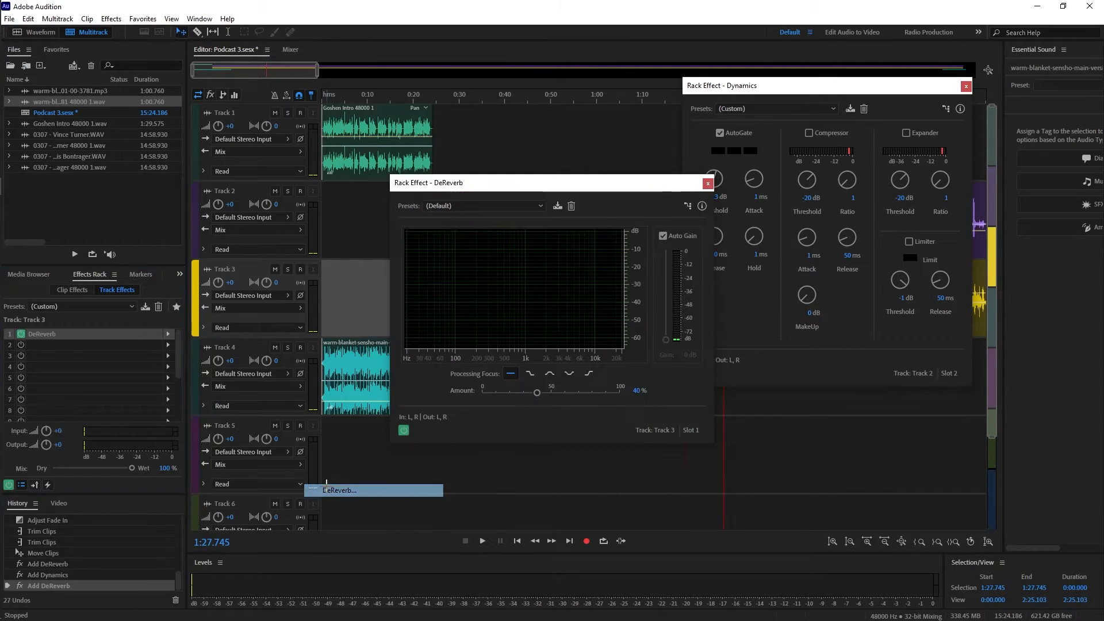
left_click(477, 206)
left_click(474, 245)
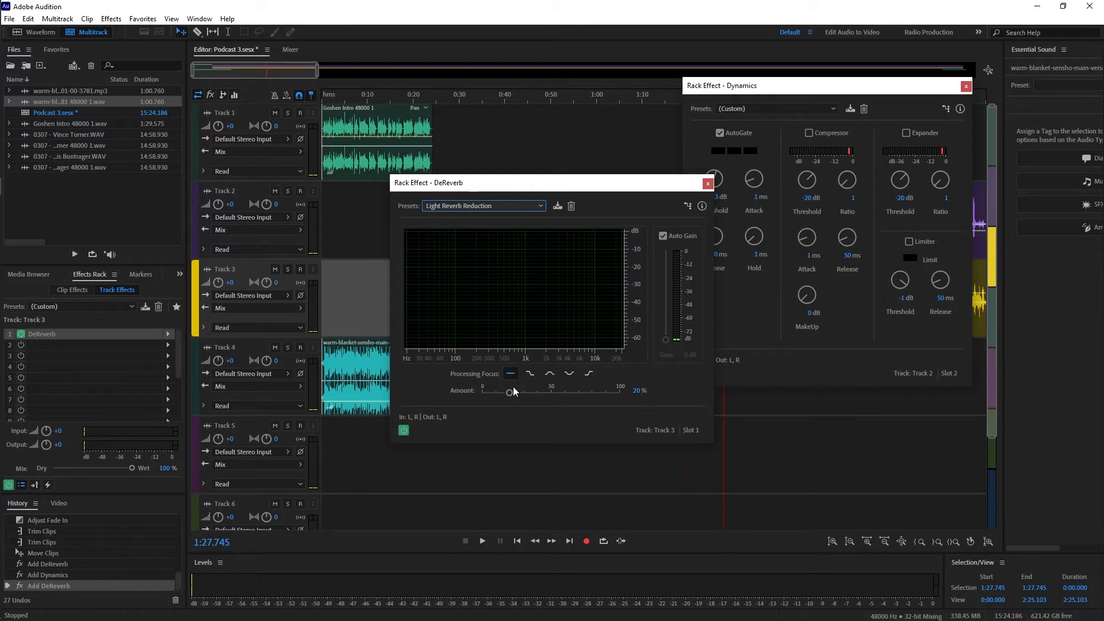
left_click(708, 184)
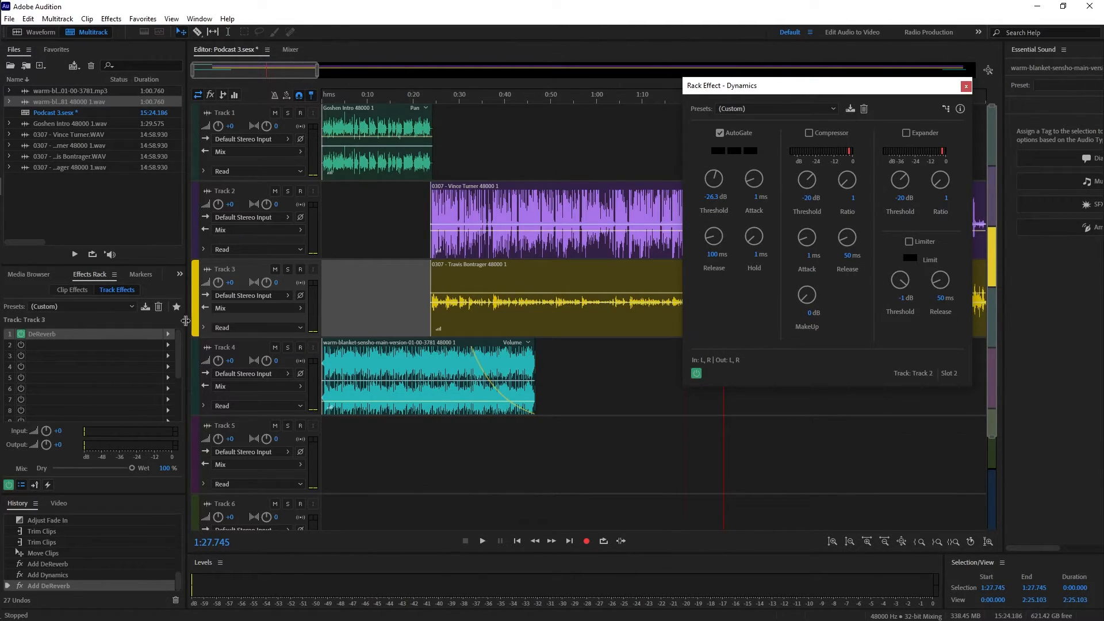
Step: Add a Dynamics effect to Track 3 and turn on its AutoGate with a threshold of -24 dB
left_click(168, 346)
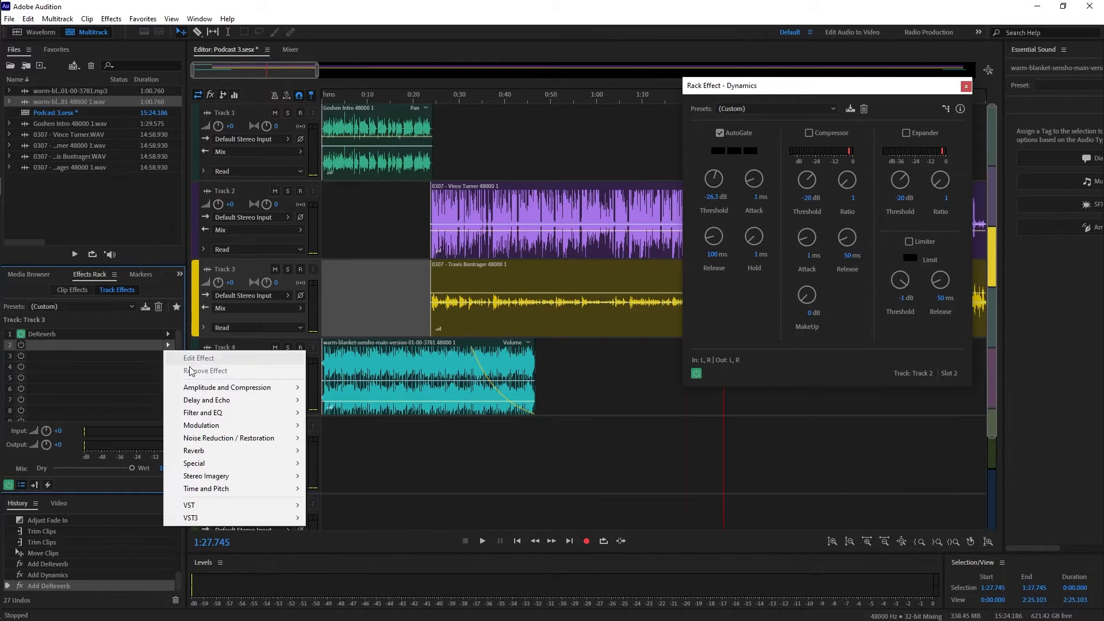
mouse_move(279, 392)
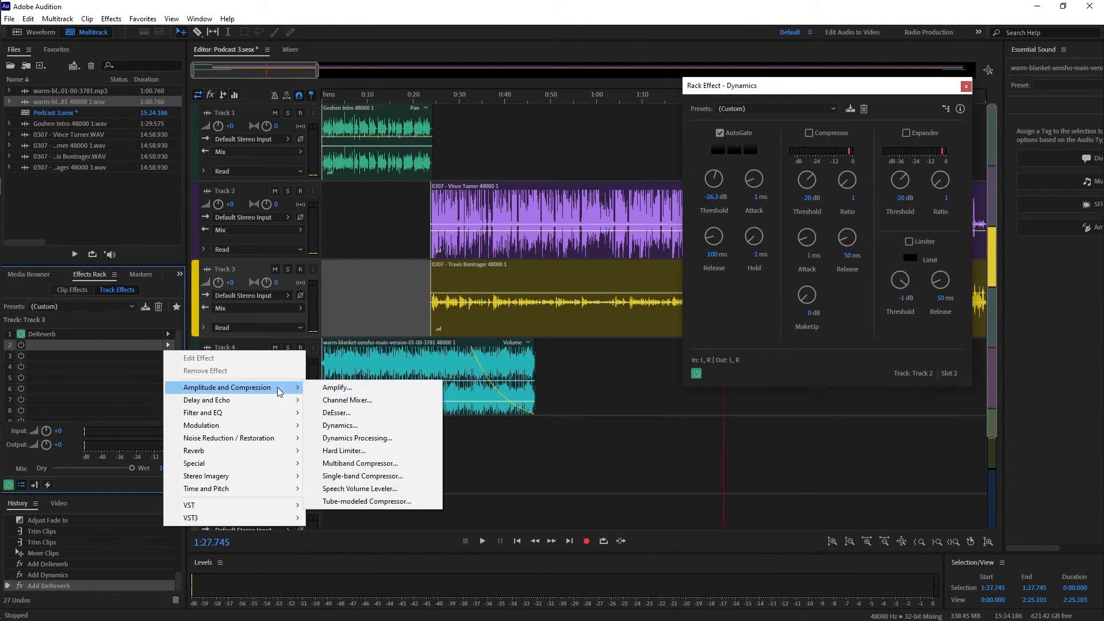
left_click(334, 425)
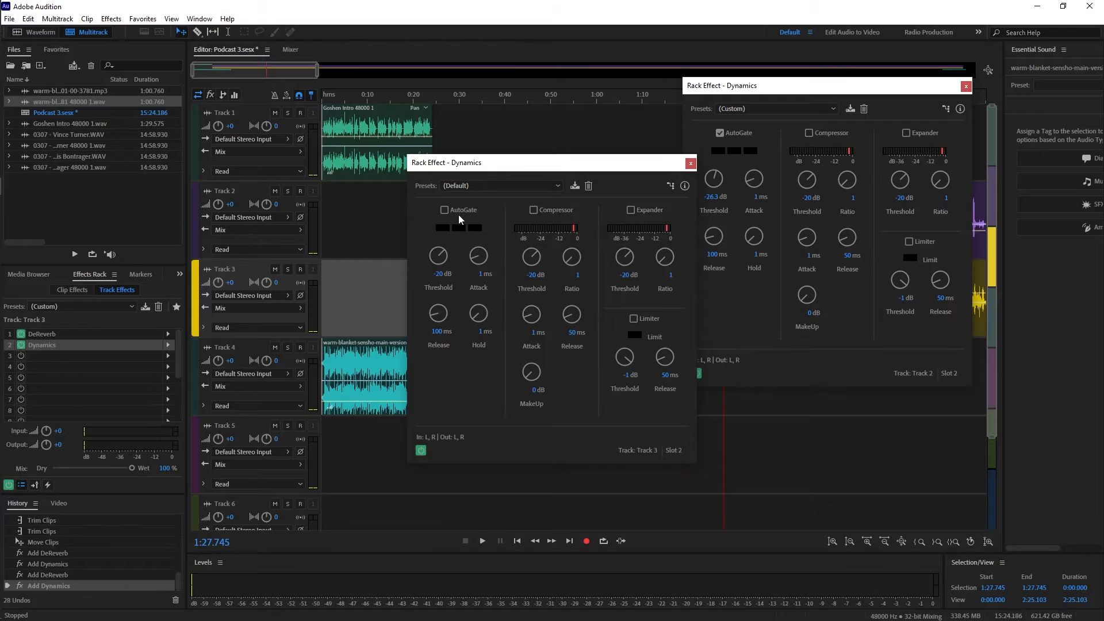
left_click(445, 211)
left_click_drag(567, 166, 863, 117)
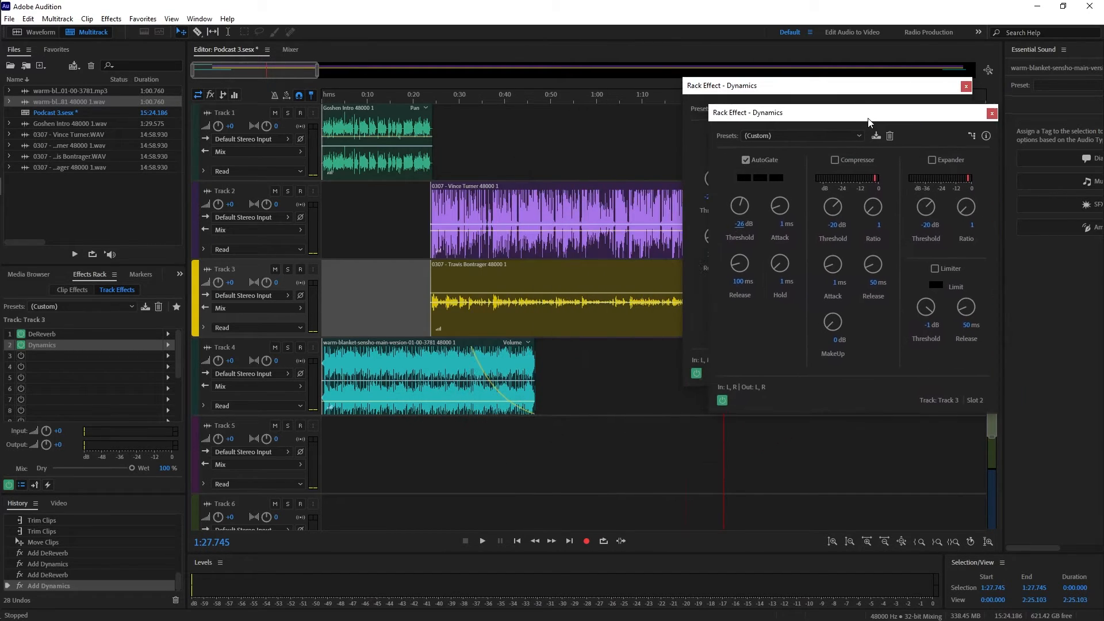
Step: Play the session from about 0:26 and set Track 3's AutoGate threshold to -22 dB while checking the gate
left_click_drag(549, 103, 443, 99)
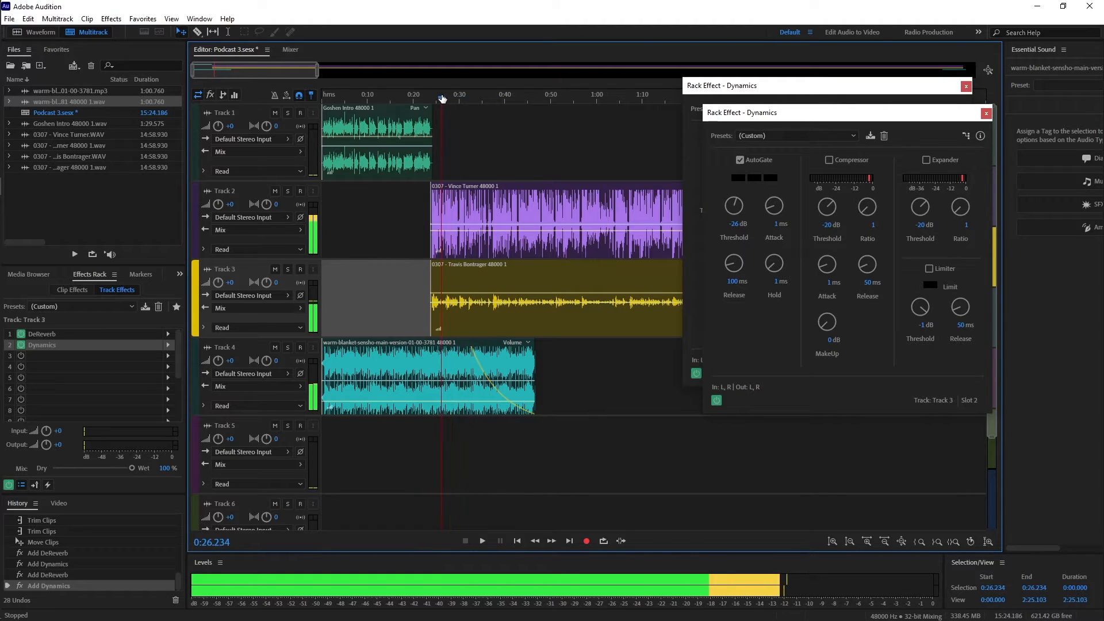
key("space")
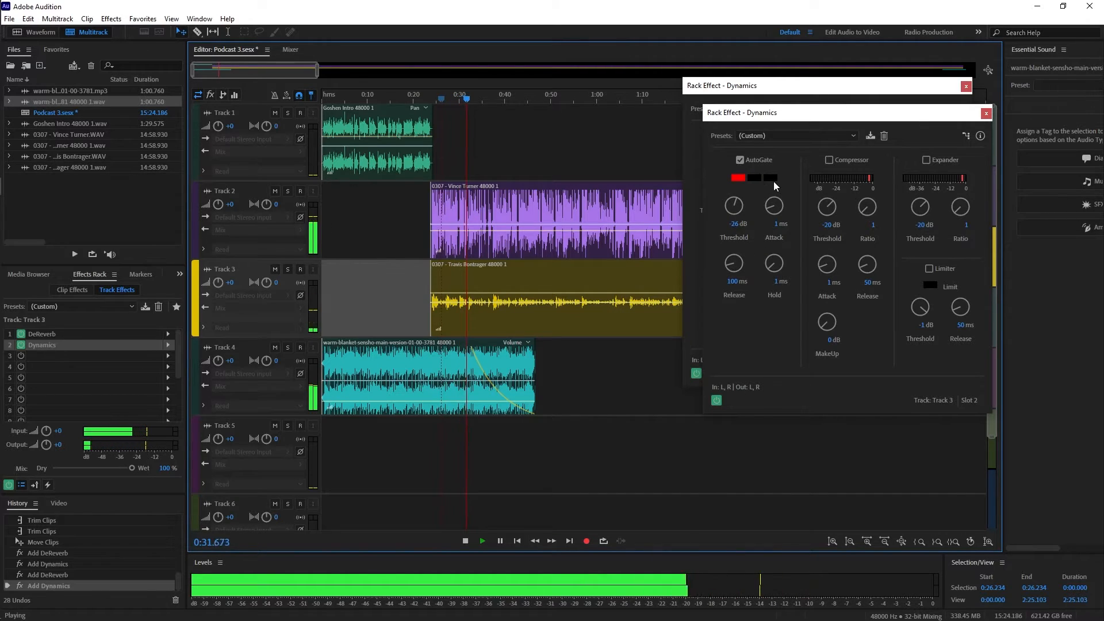
key("space")
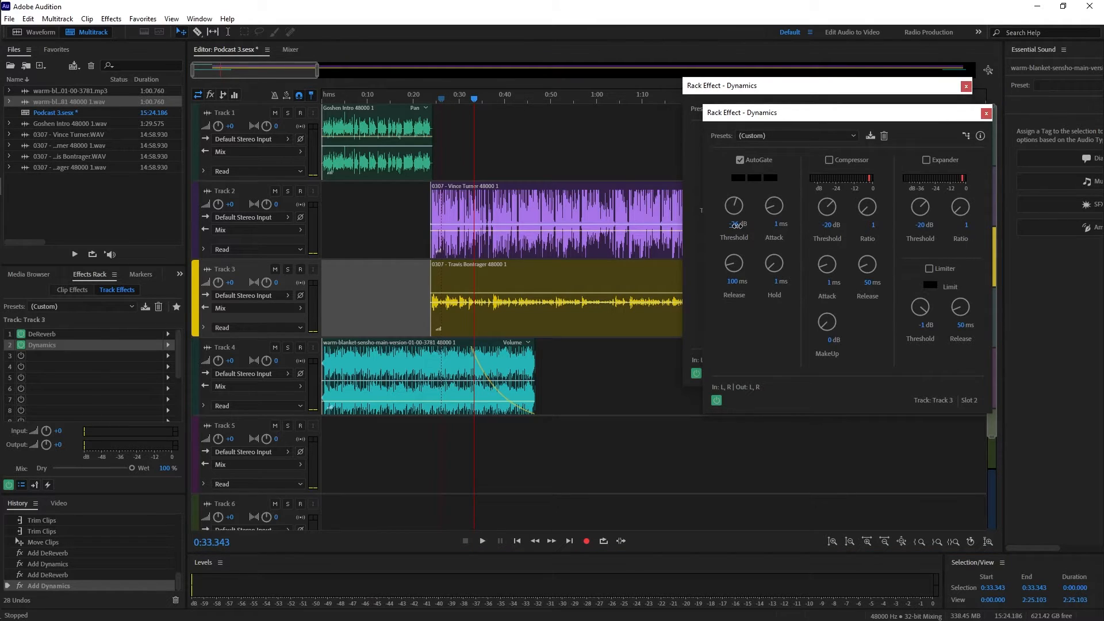
left_click_drag(742, 226, 746, 226)
key("space")
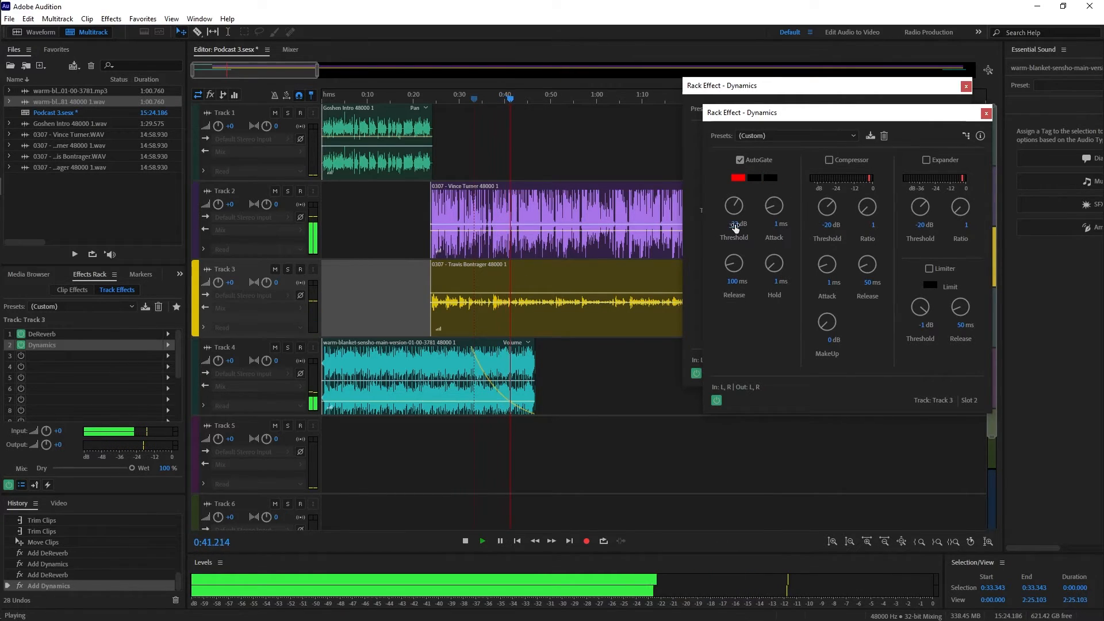
key("space")
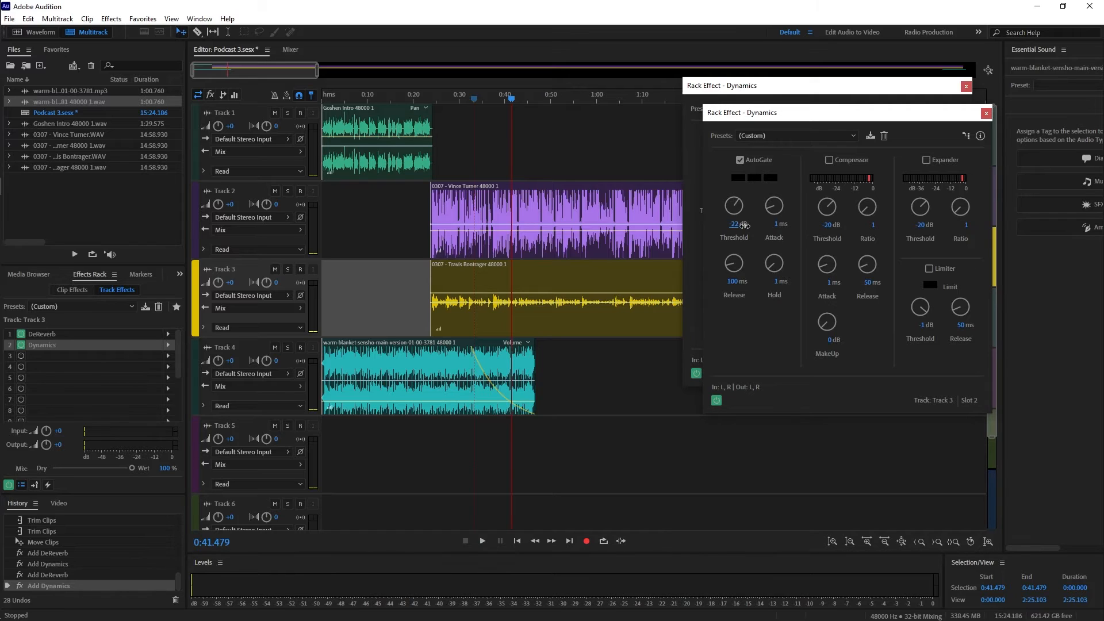
key("space")
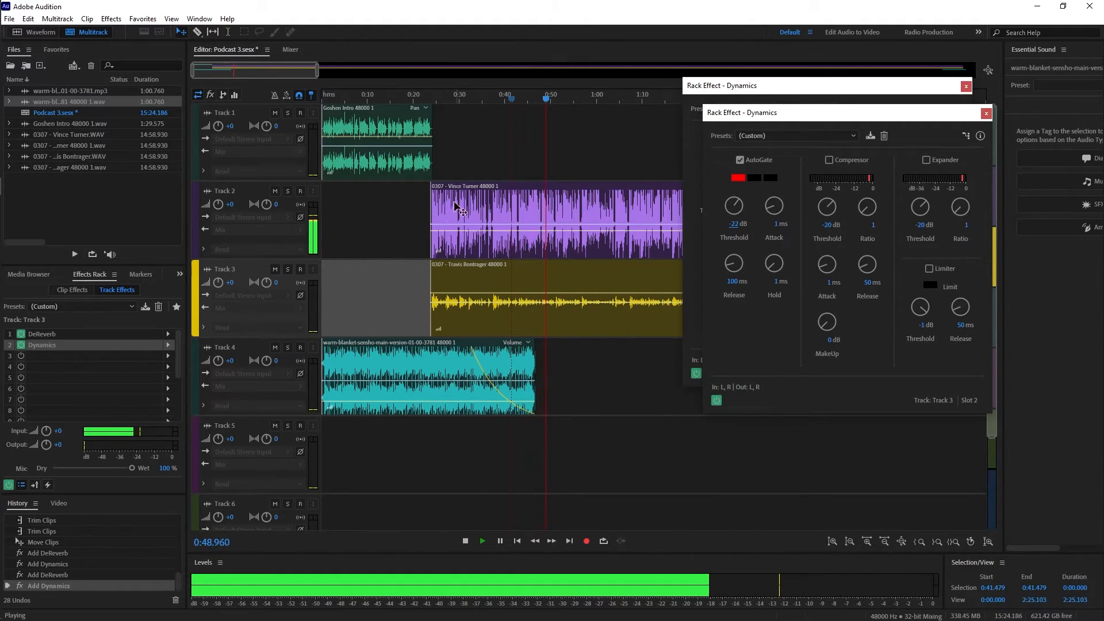
Step: Listen from about 1:19, where the second voice takes over, to check the gating of Track 3
left_click_drag(277, 74, 314, 83)
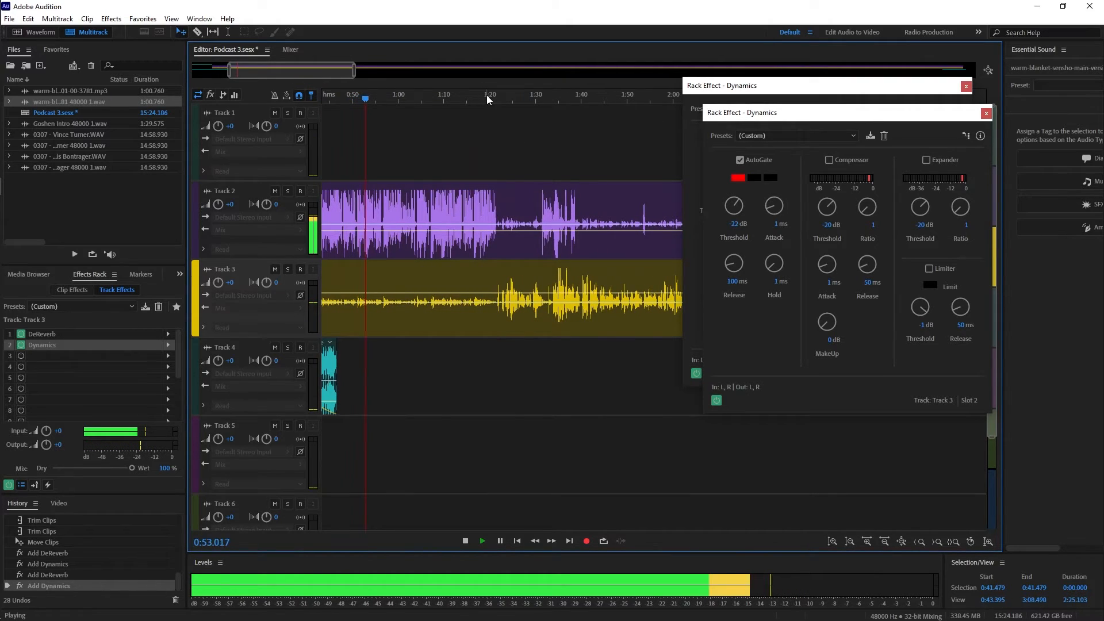
key("space")
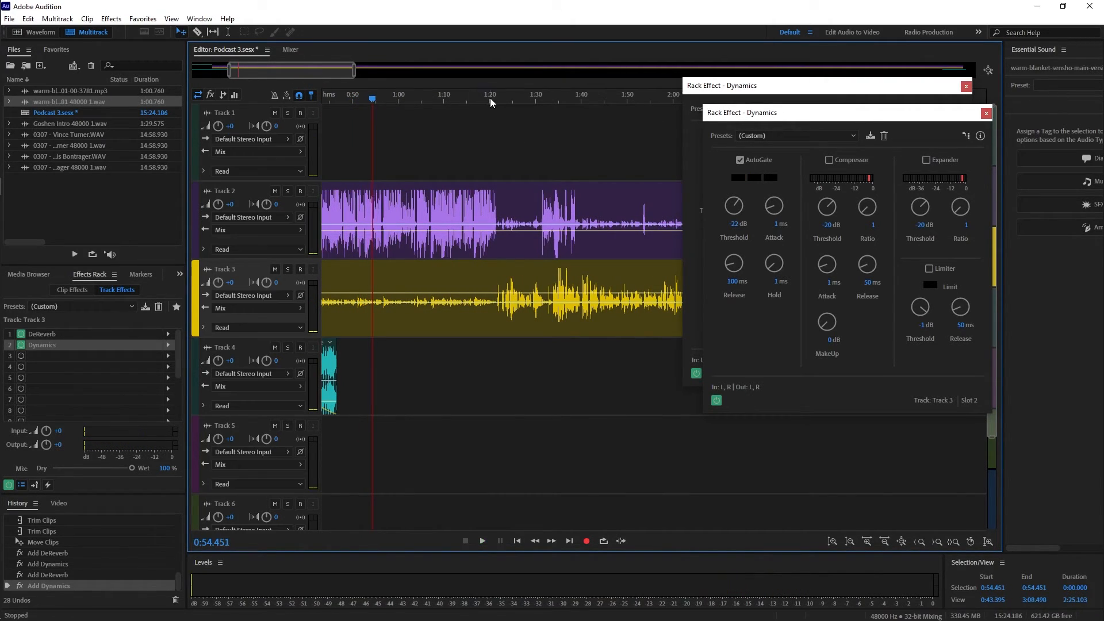
left_click(487, 99)
key("space")
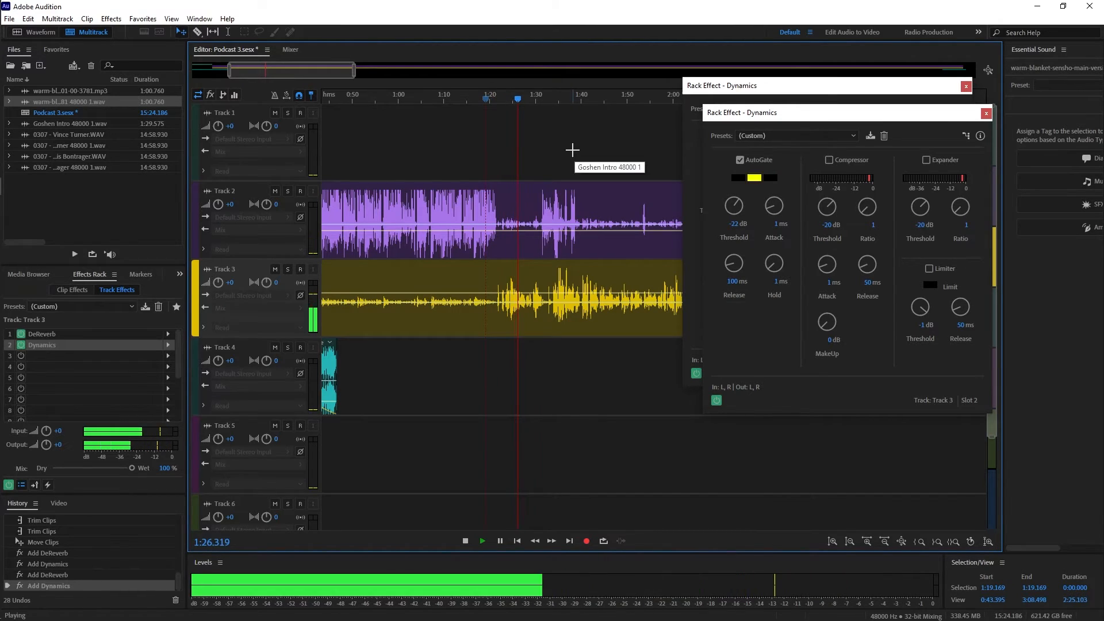
key("space")
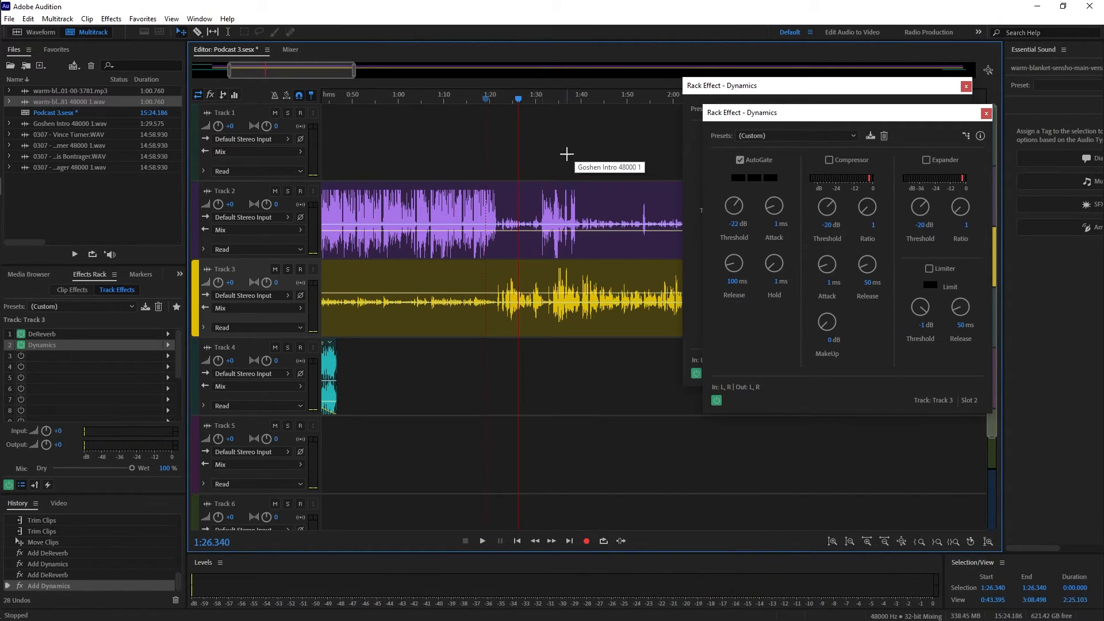
Step: Set up a multitrack mixdown export of the entire session, naming the MP3 file Podcast 3 followed by a hyphen and the surname
left_click(10, 19)
mouse_move(150, 237)
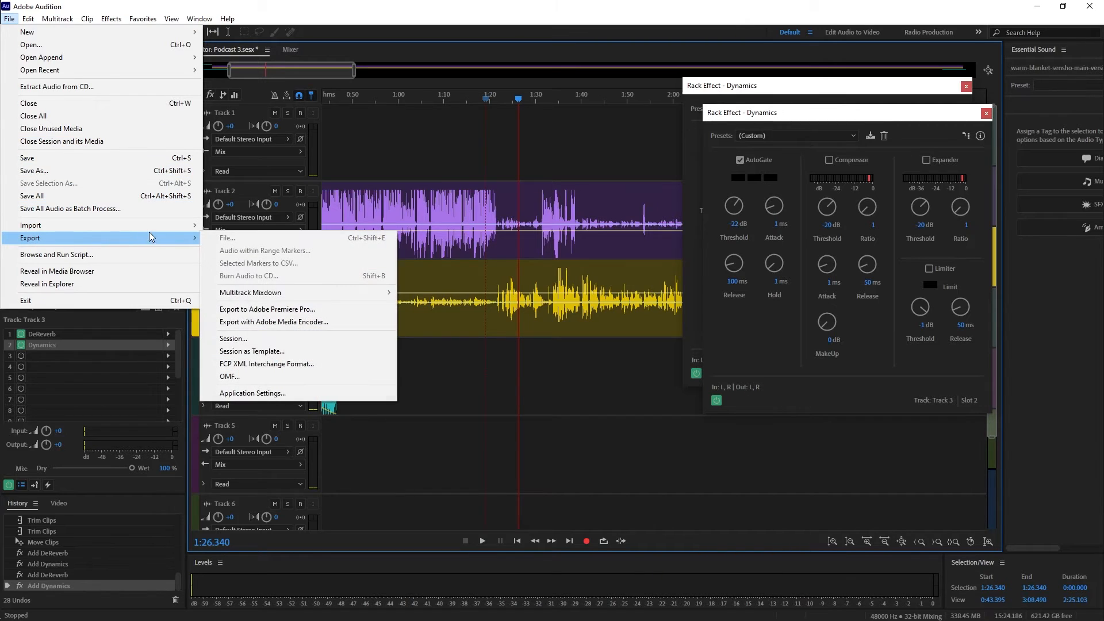
mouse_move(285, 292)
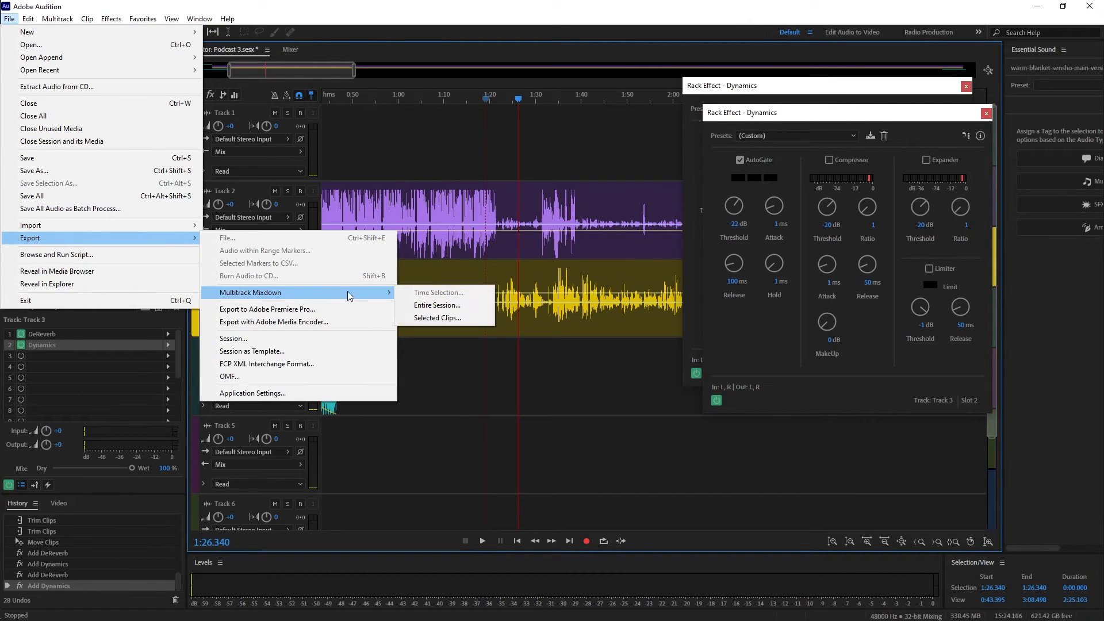
left_click(447, 305)
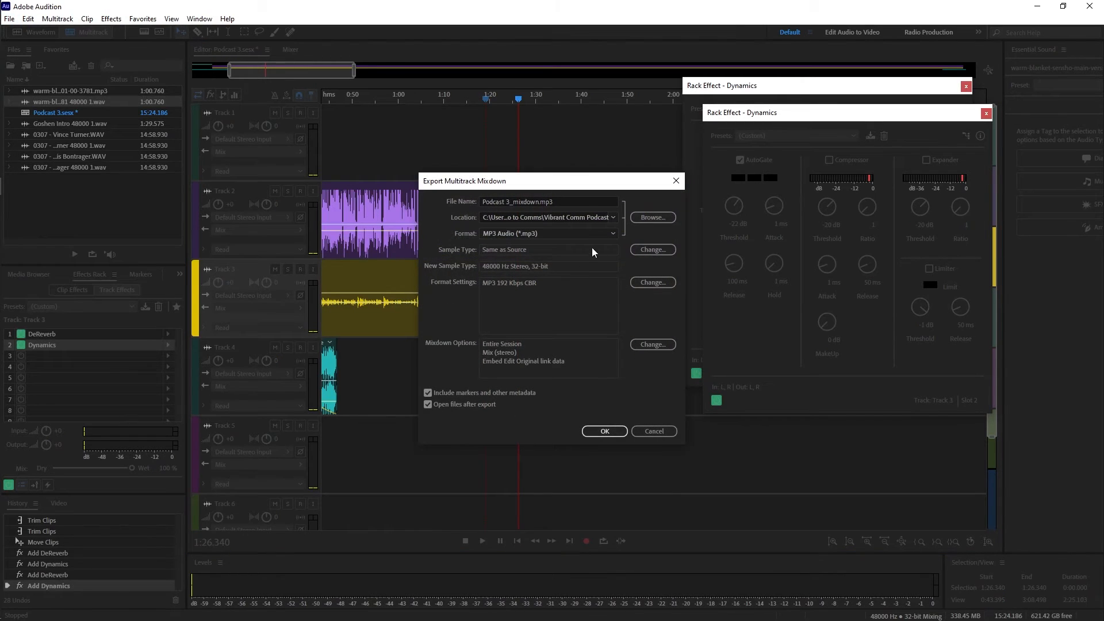
left_click(534, 201)
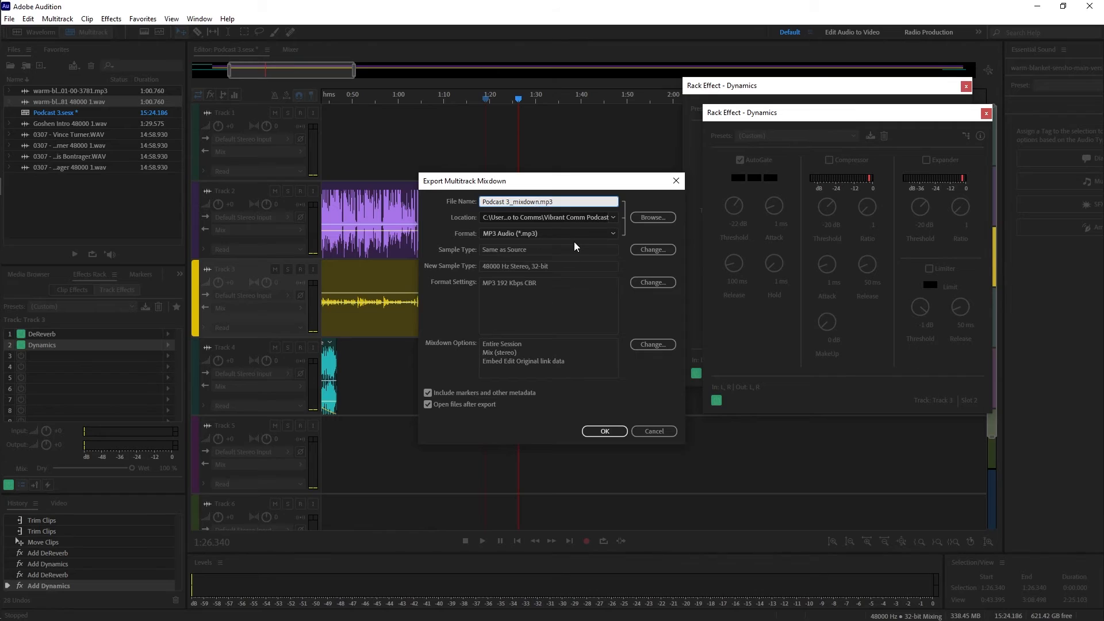
key("BackSpace")
key("BackSpace")
key("BackSpace")
key("BackSpace")
key("BackSpace")
key("BackSpace")
key("BackSpace")
key("BackSpace")
key("BackSpace")
type("-Bontrager")
Step: Choose the Podcast 3 session folder inside Intro to Comms > Podcast 3 as the location and export the mixdown
left_click(645, 217)
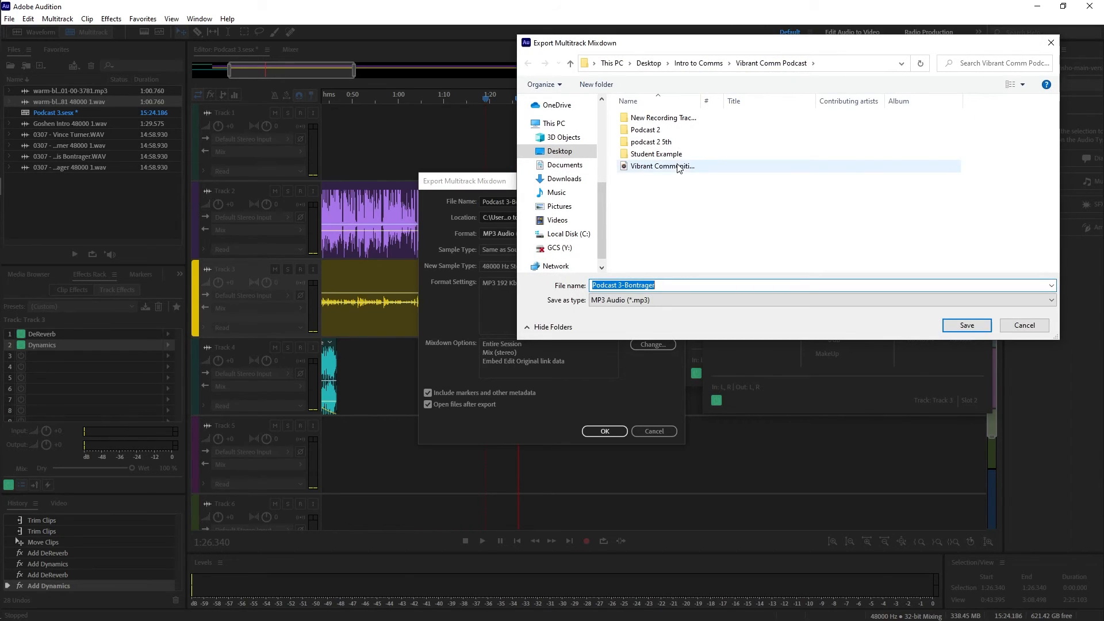
left_click(698, 63)
double_click(649, 218)
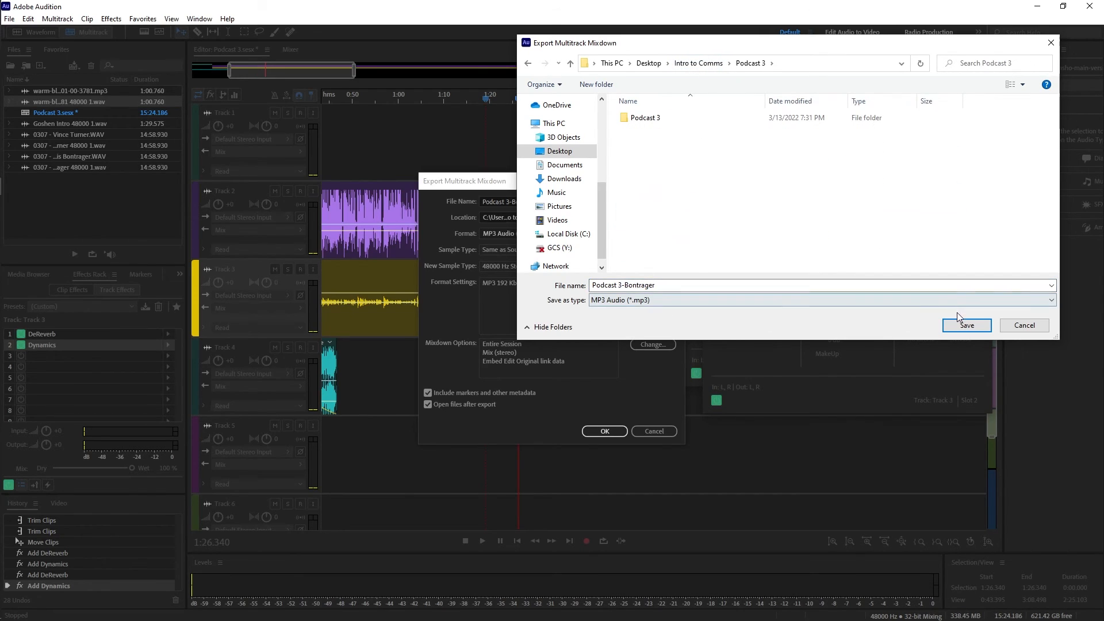
double_click(642, 118)
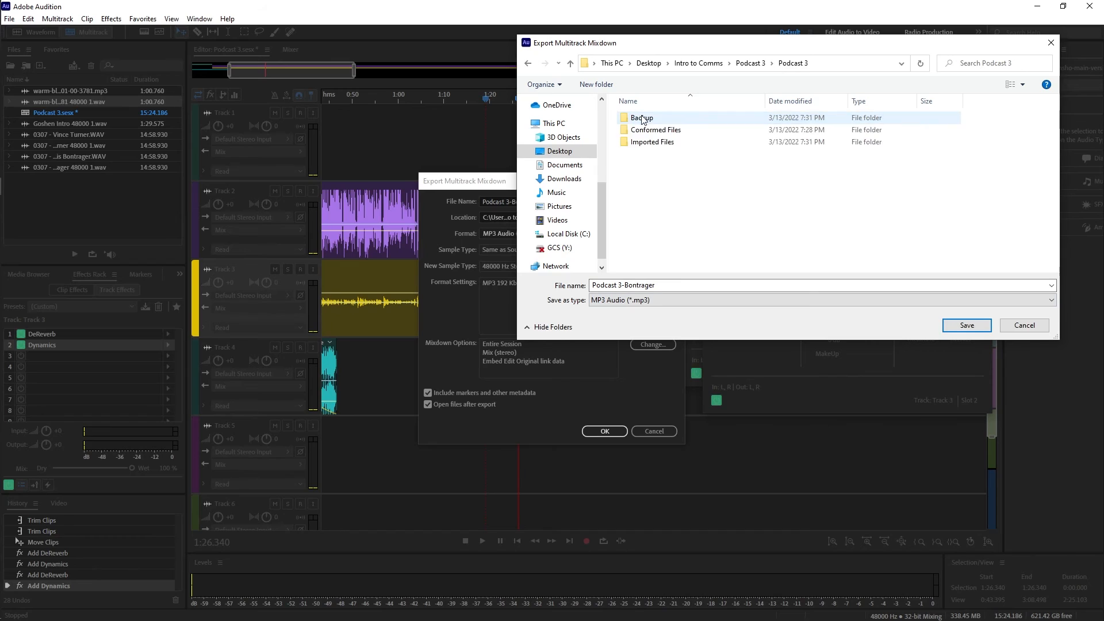
left_click(965, 326)
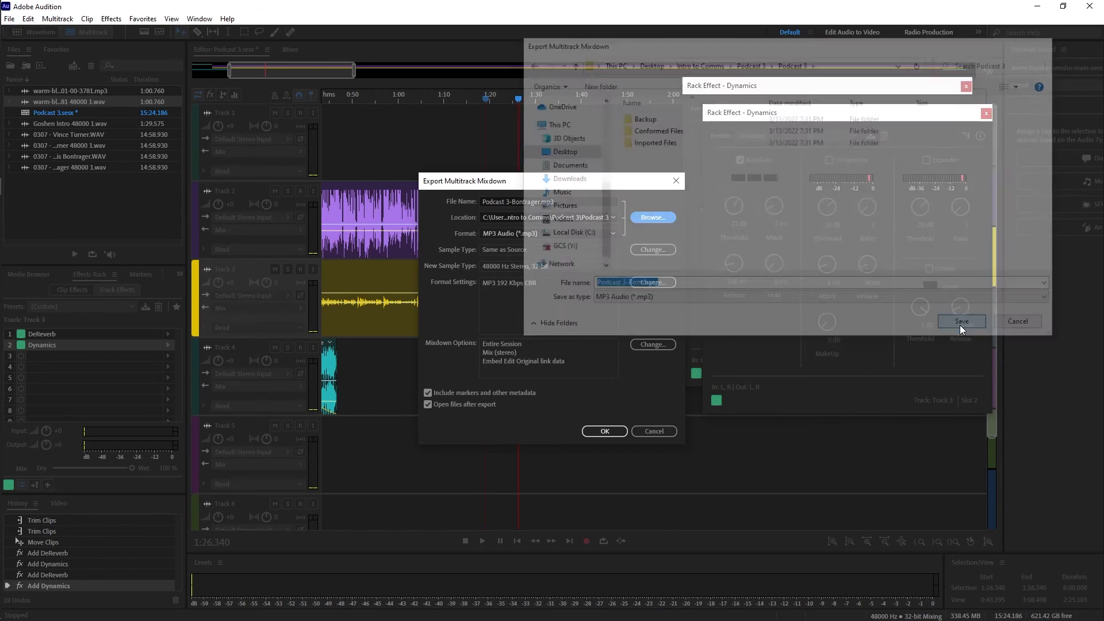
left_click(605, 432)
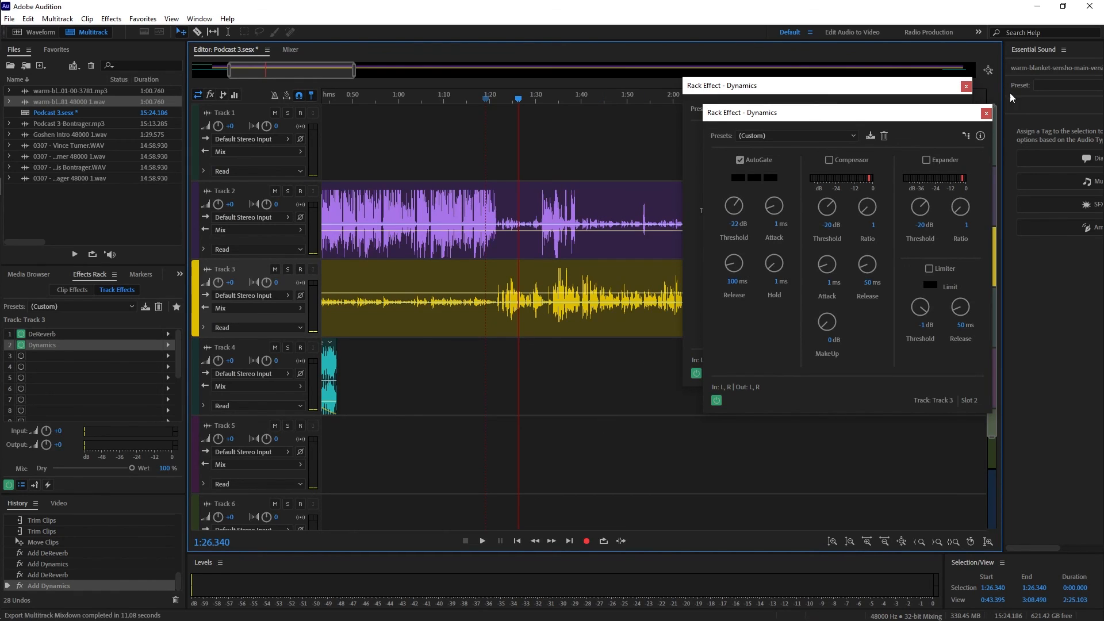
Step: Close the Dynamics effect windows of Track 3 and Track 2
left_click(986, 113)
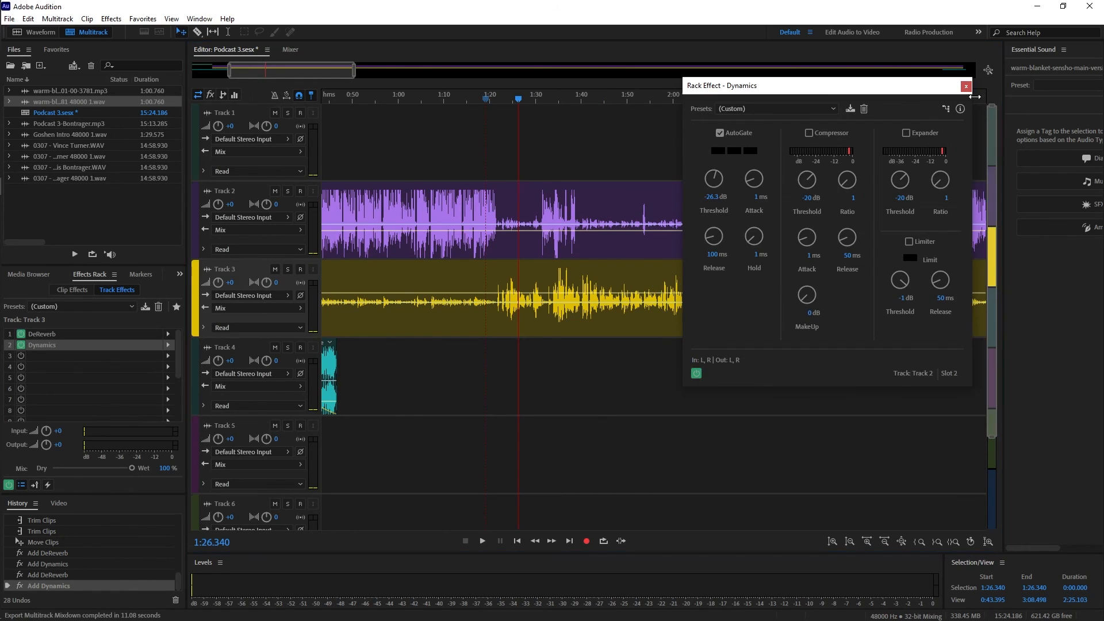
left_click(966, 87)
mouse_move(23, 118)
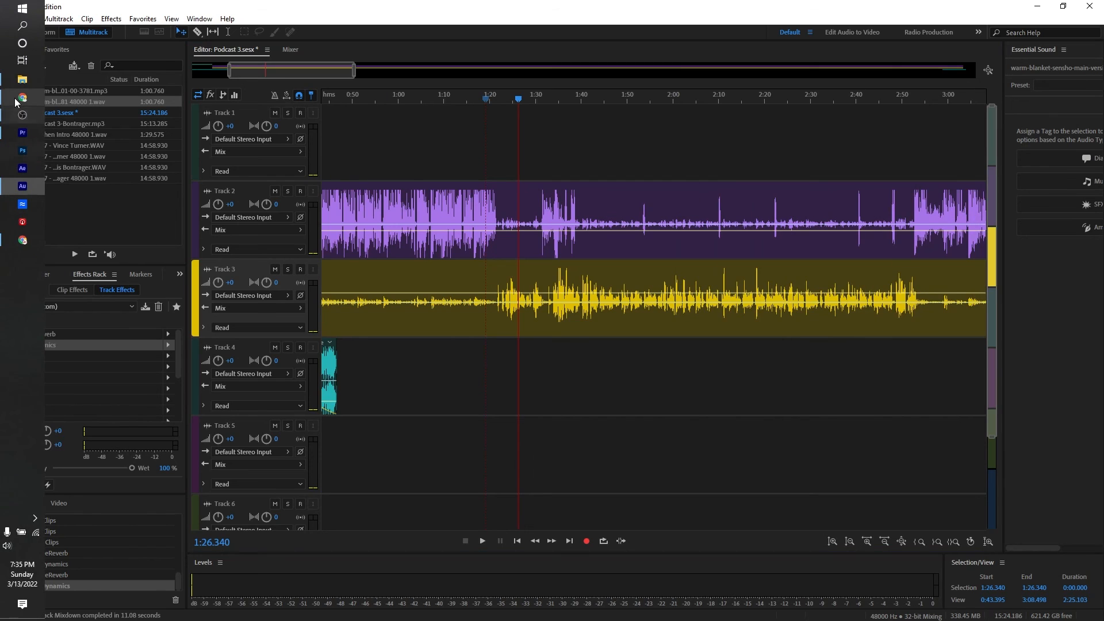
left_click(23, 117)
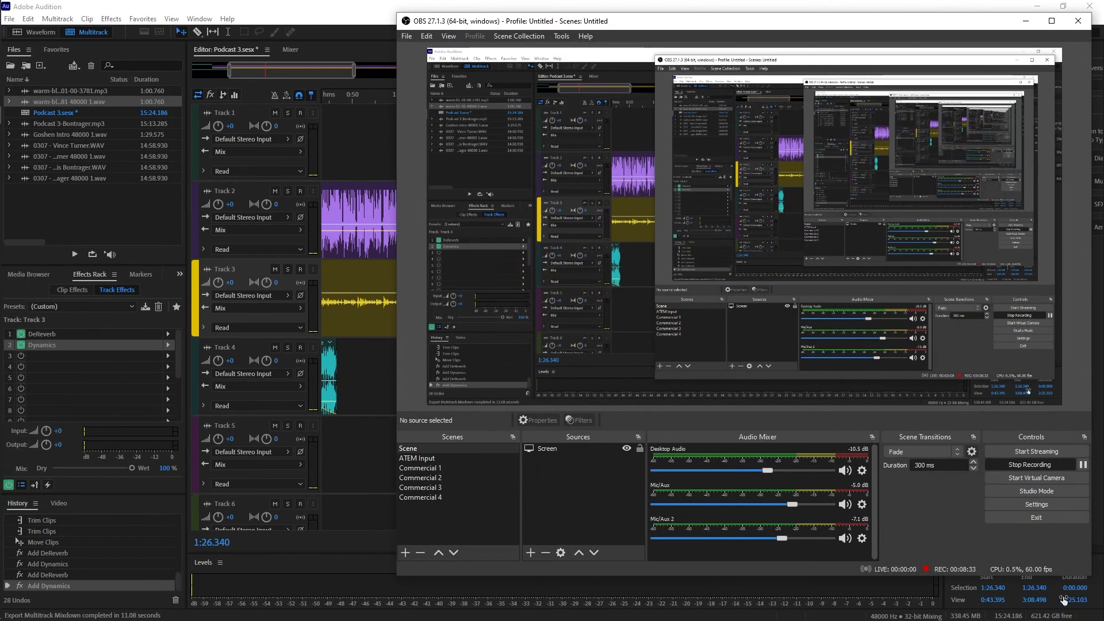